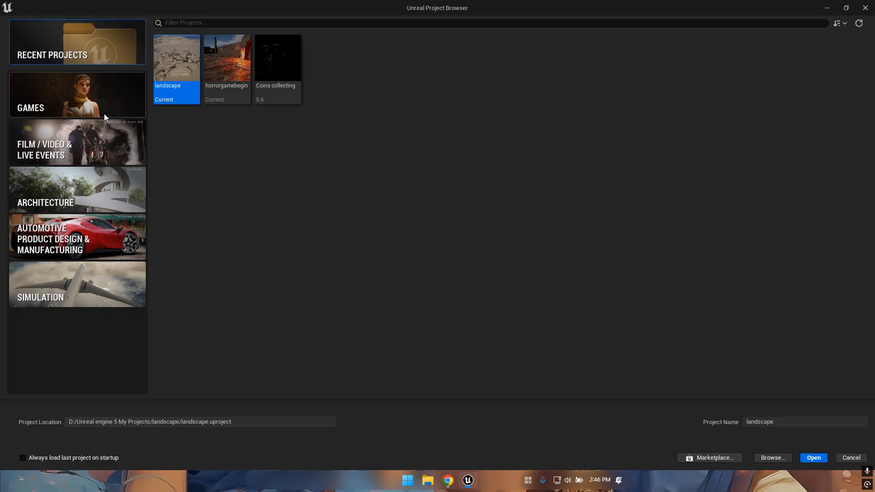
- Create a new Games project from the Third Person template and name it nextlevel1
click(99, 102)
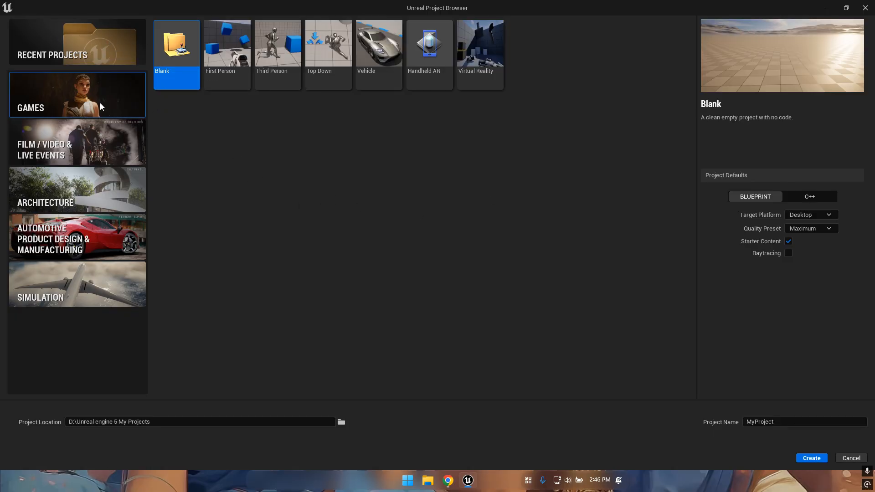
click(288, 84)
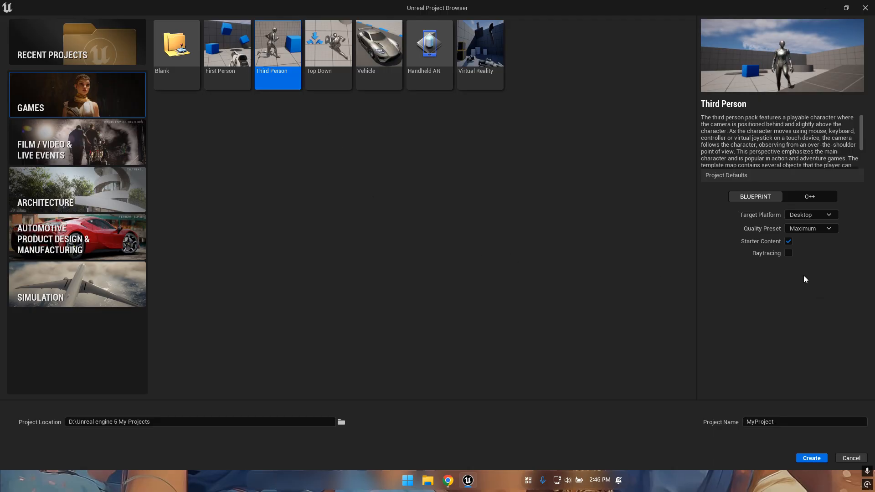
click(742, 423)
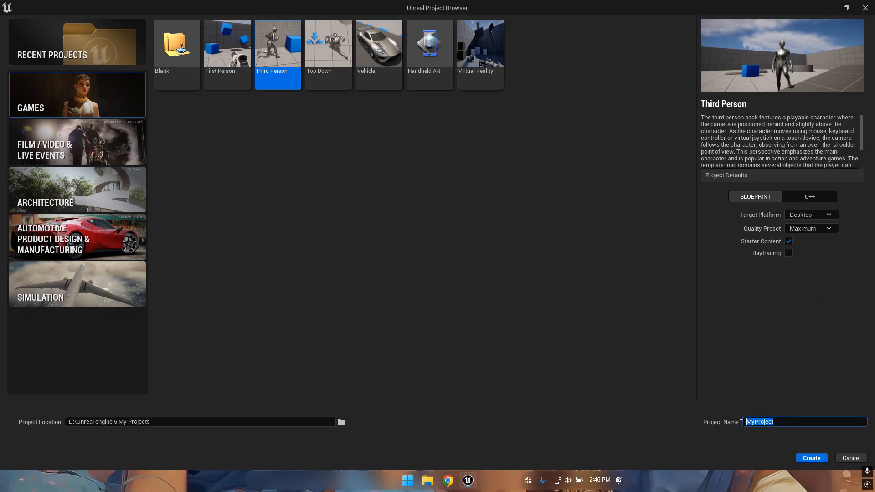
key(BackSpace)
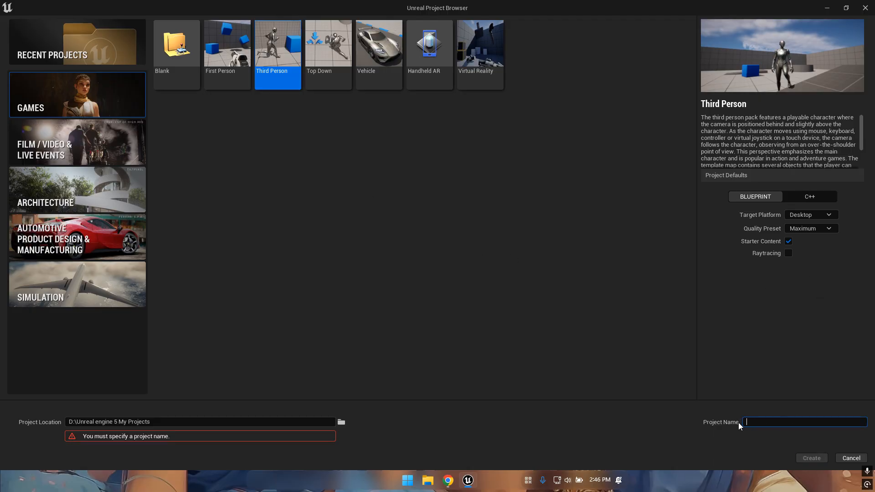
key(Caps_Lock)
key(Caps_Lock)
text(nextlevel1)
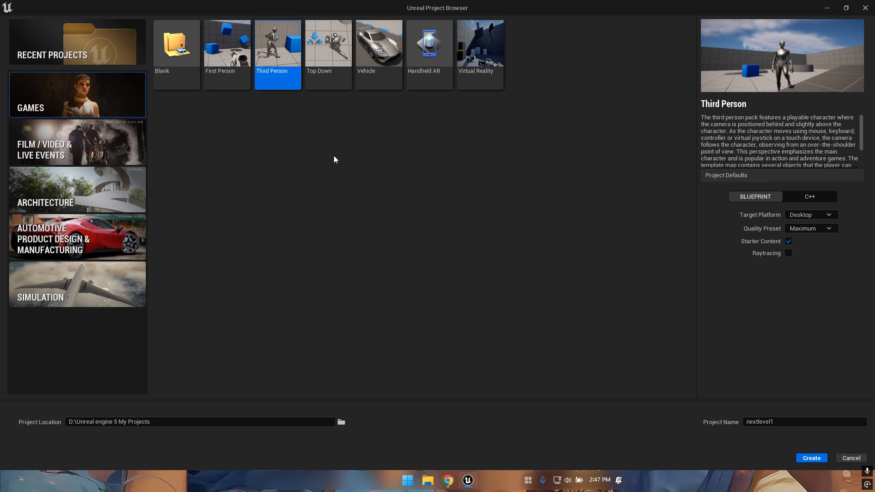
click(806, 458)
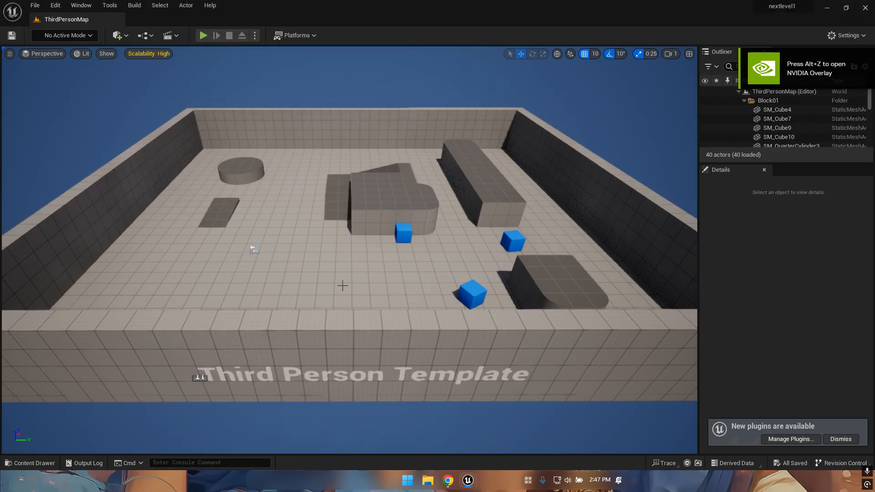
- Create an Actor Blueprint class named BP_Gate in the project's Content folder
mouse_move(334, 293)
right_down()
mouse_move(265, 276)
mouse_move(343, 246)
mouse_move(255, 228)
mouse_move(319, 246)
mouse_move(332, 295)
right_up()
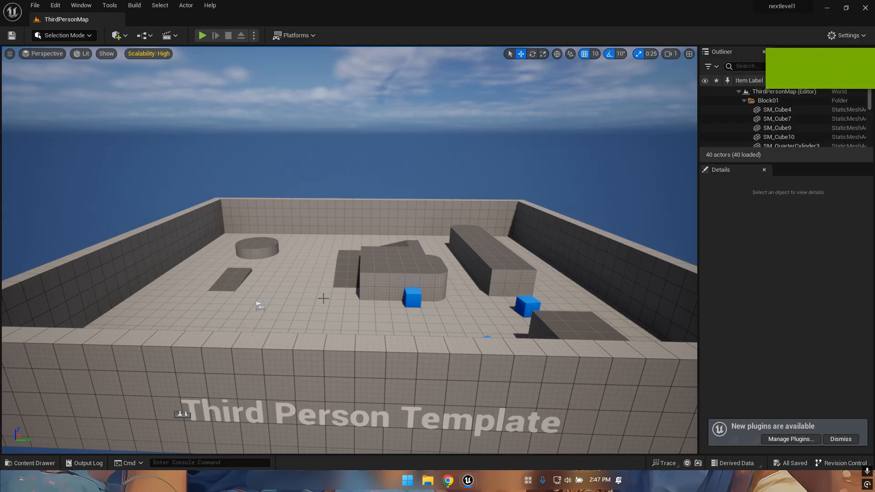
key(ctrl+space)
click(61, 358)
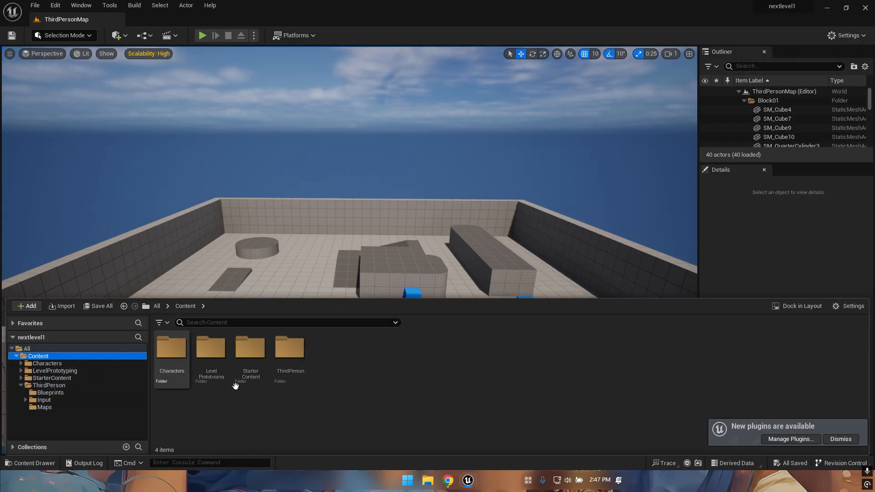
right_click(359, 371)
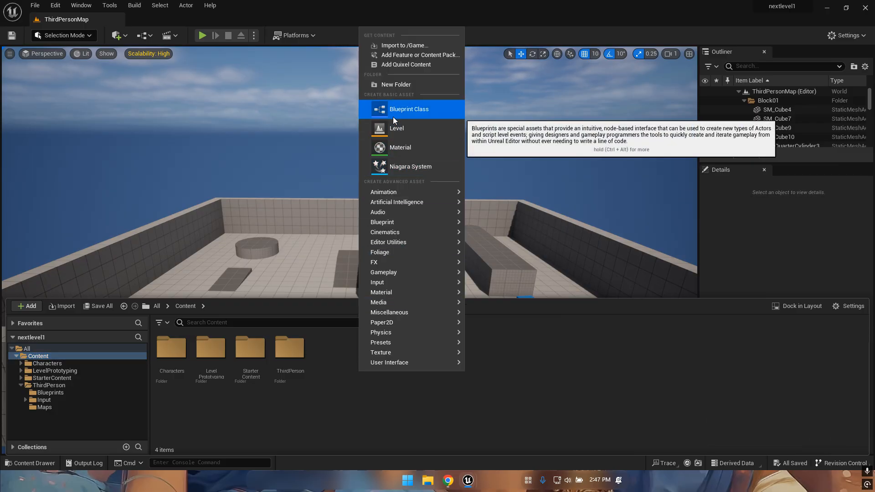
click(411, 116)
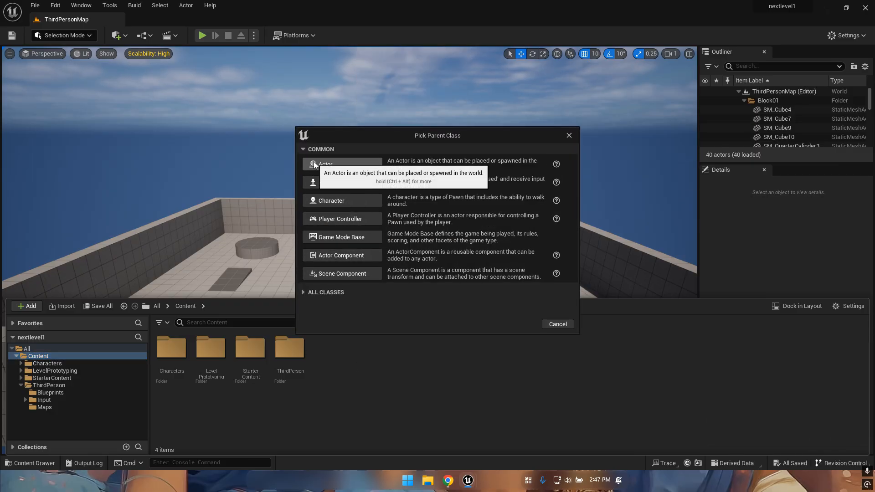
click(313, 161)
key(BackSpace)
text(BP_)
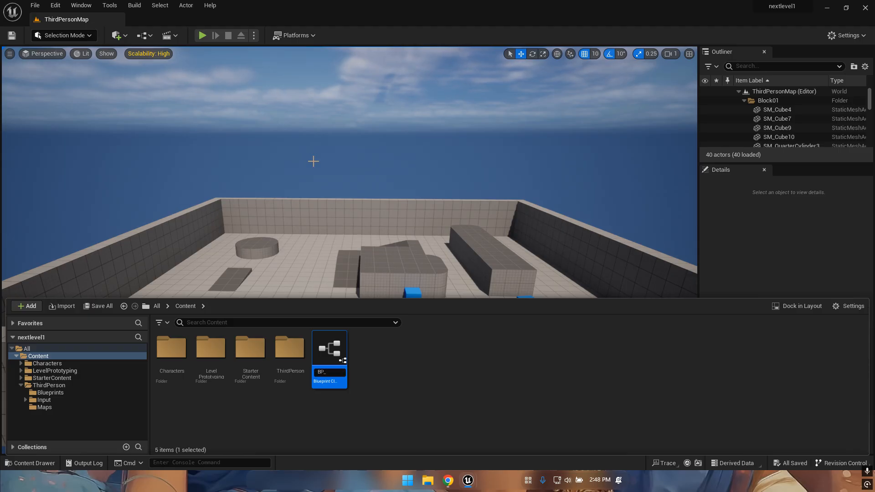
text(Gate)
key(Return)
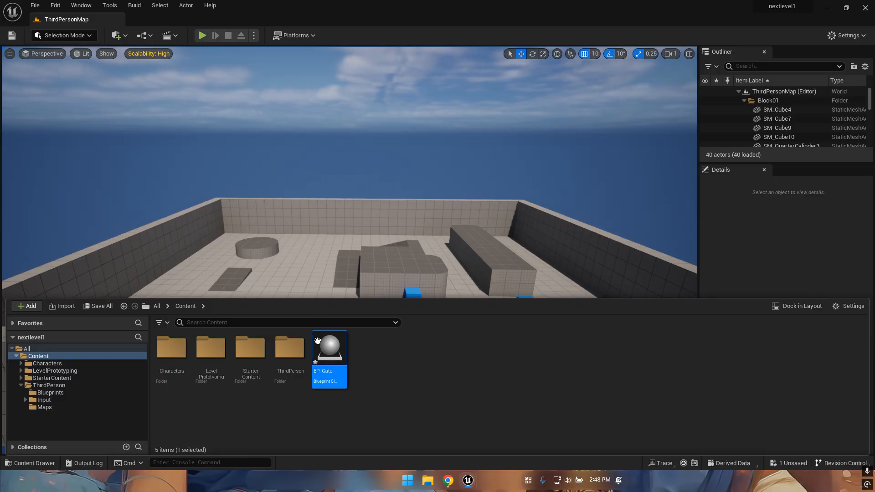
- Open the BP_Gate Blueprint and dock its editor beside the ThirdPersonMap level in the main window
double_click(327, 350)
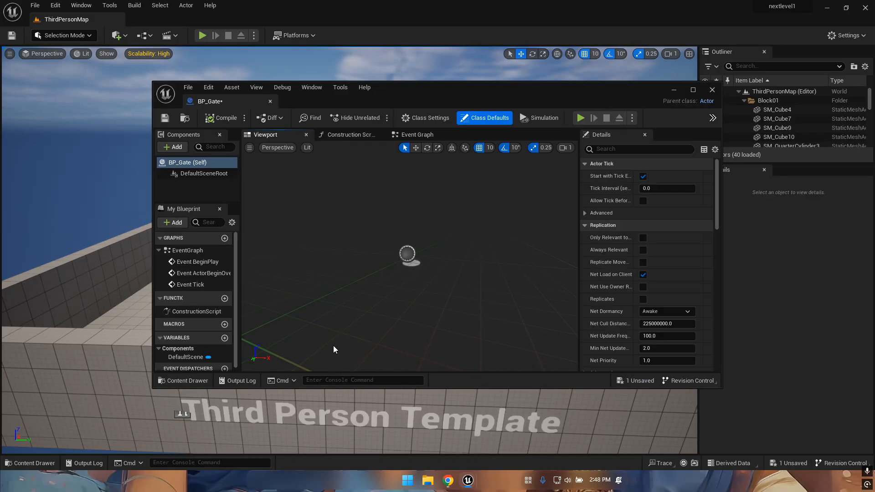
drag(224, 100, 152, 18)
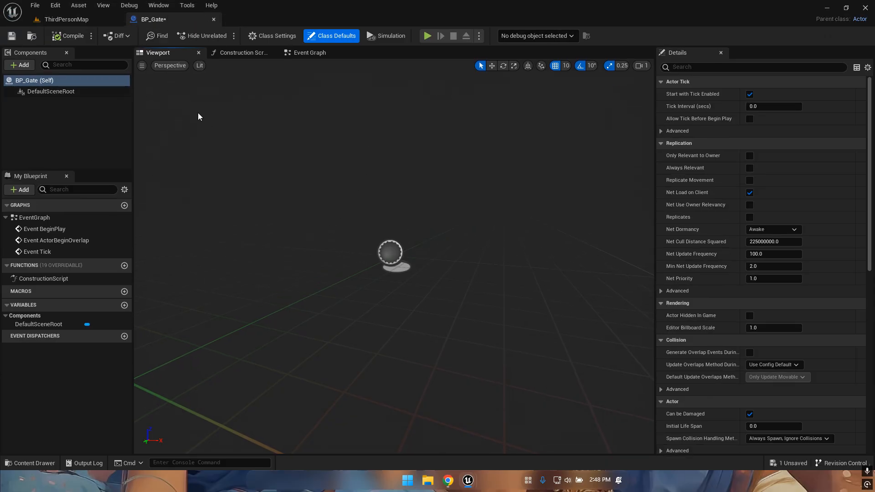
click(98, 20)
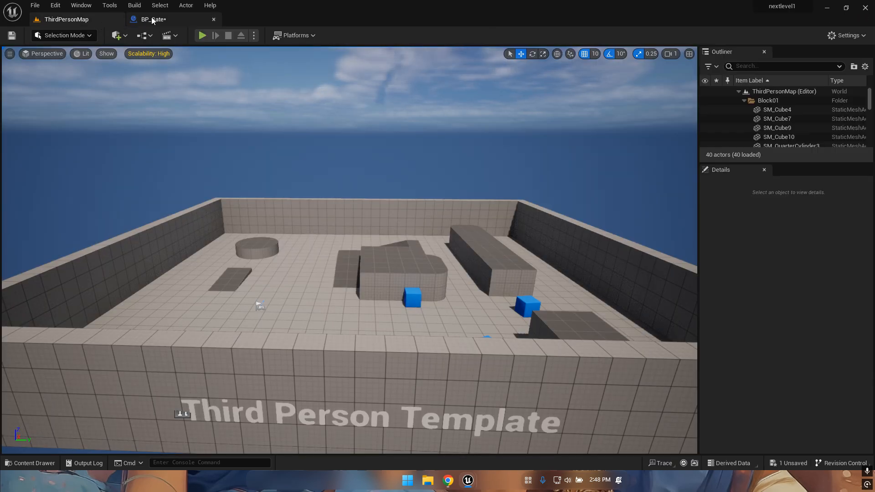
click(152, 19)
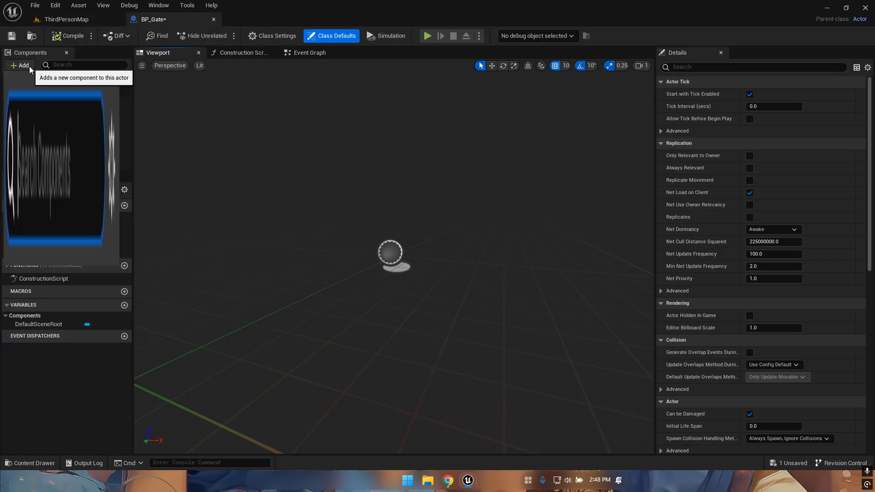
- Add a Static Mesh component named Door to the BP_Gate Blueprint
click(37, 151)
text(Door)
key(Return)
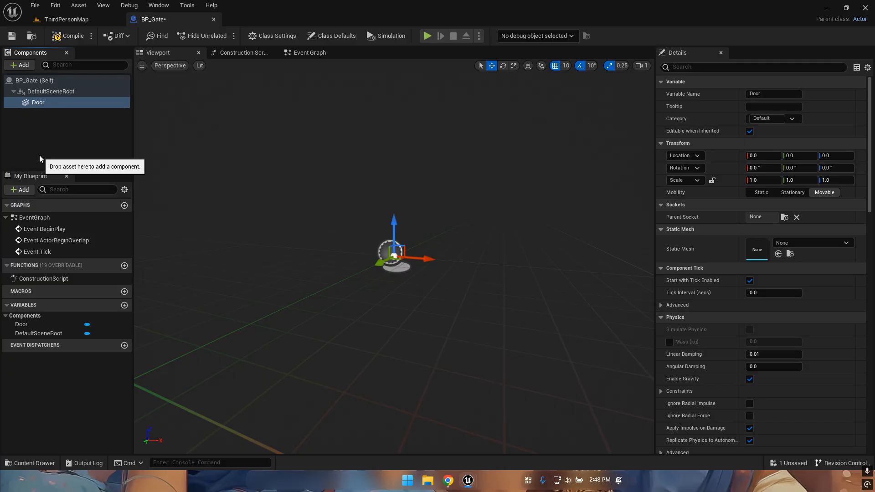
- Search the static meshes for "Door" and assign SM_Door to the Door component
click(789, 244)
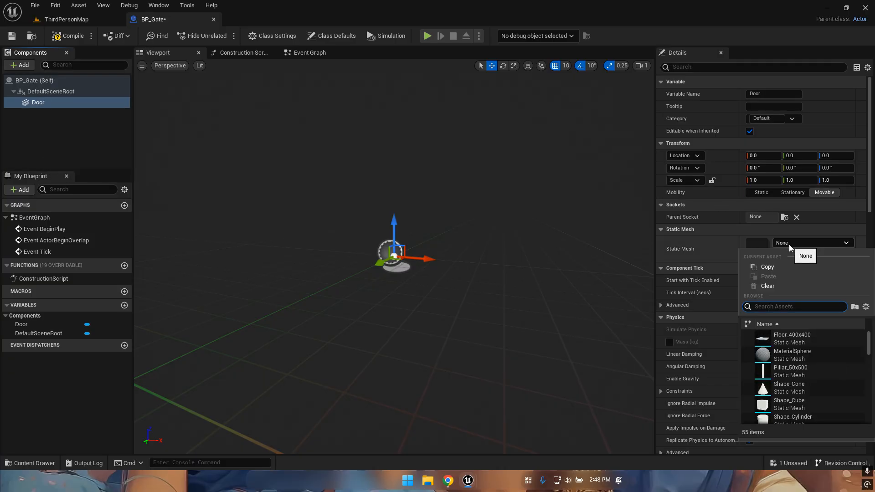
text(Daar)
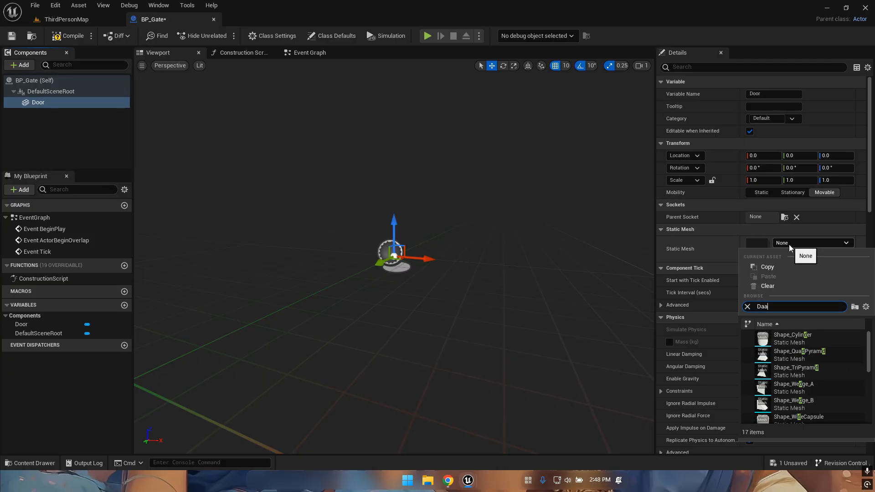
key(BackSpace)
key(BackSpace)
text(oor)
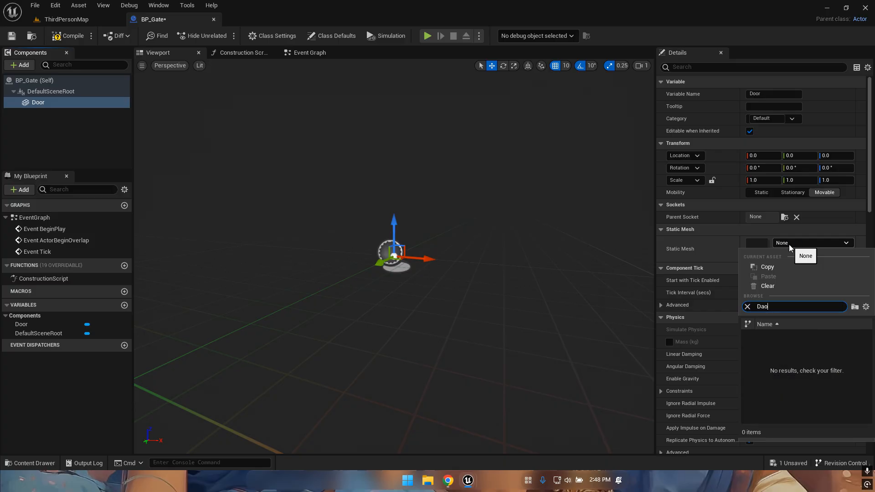
key(BackSpace)
key(BackSpace)
key(BackSpace)
key(BackSpace)
text(r)
key(BackSpace)
text(oor)
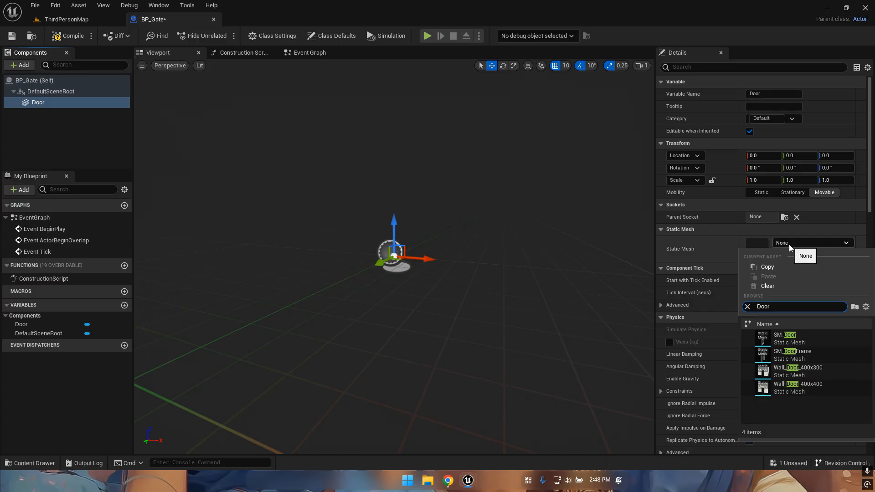
click(800, 345)
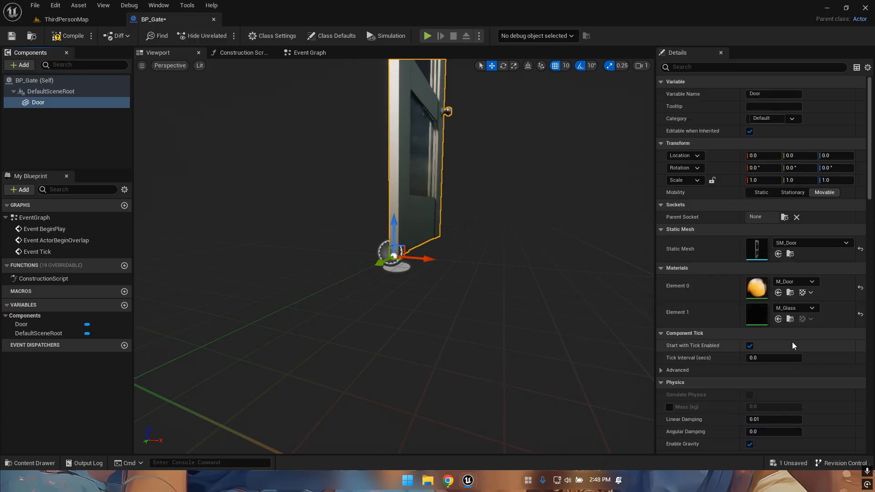
- Add a second Static Mesh component named Frame to the BP_Gate Blueprint
drag(526, 302, 578, 279)
middle_drag(578, 279, 588, 210)
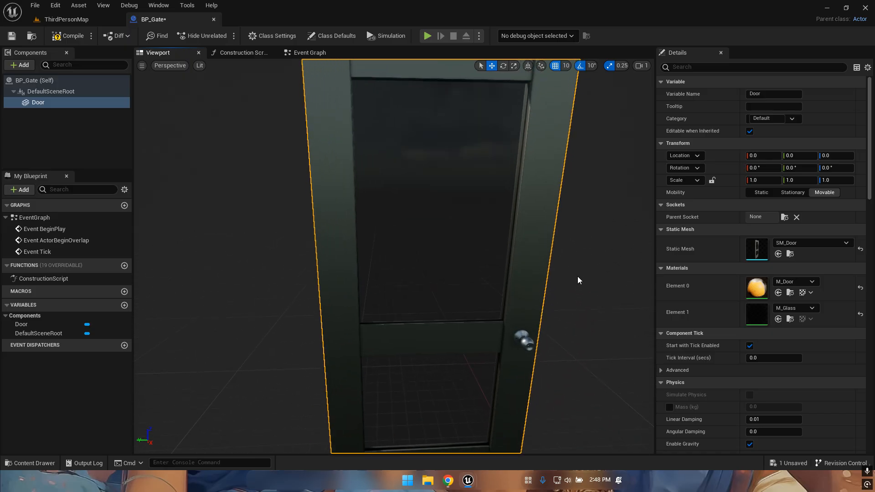
scroll(577, 277, down, 4)
click(21, 66)
click(46, 157)
key(BackSpace)
text(Frame)
key(Return)
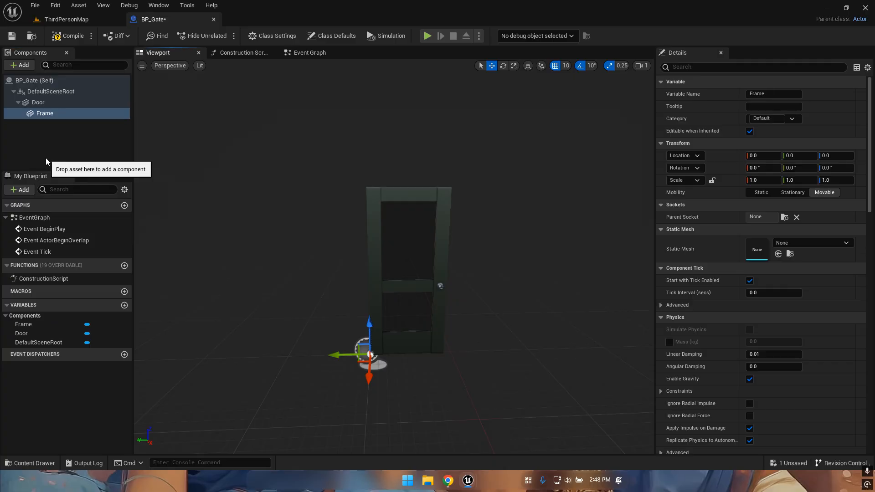
- Assign the SM_DoorFrame static mesh to the Frame component
click(784, 243)
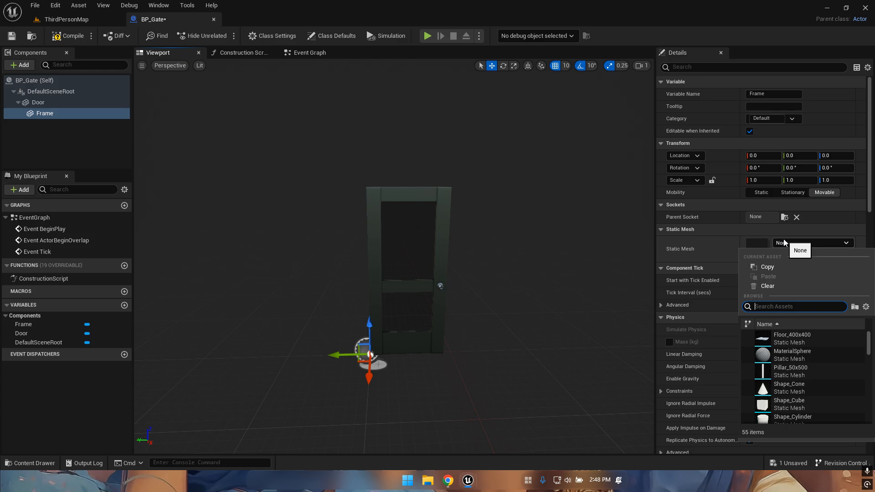
text(frame)
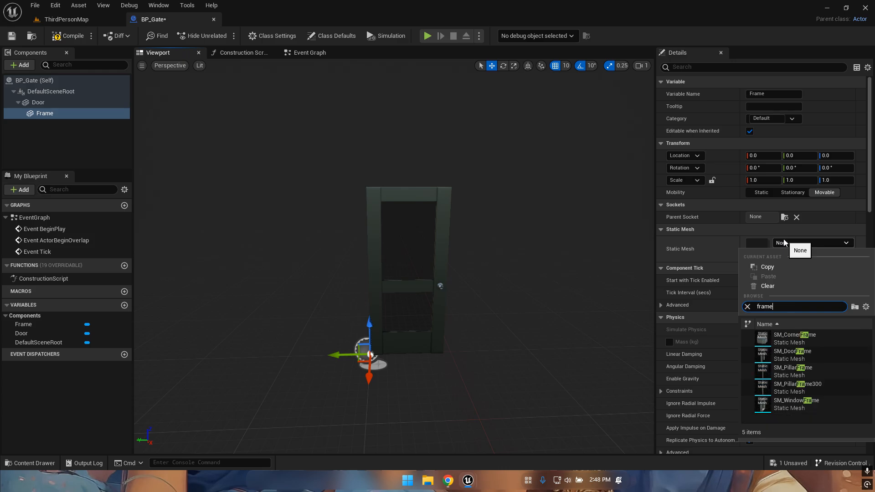
click(782, 355)
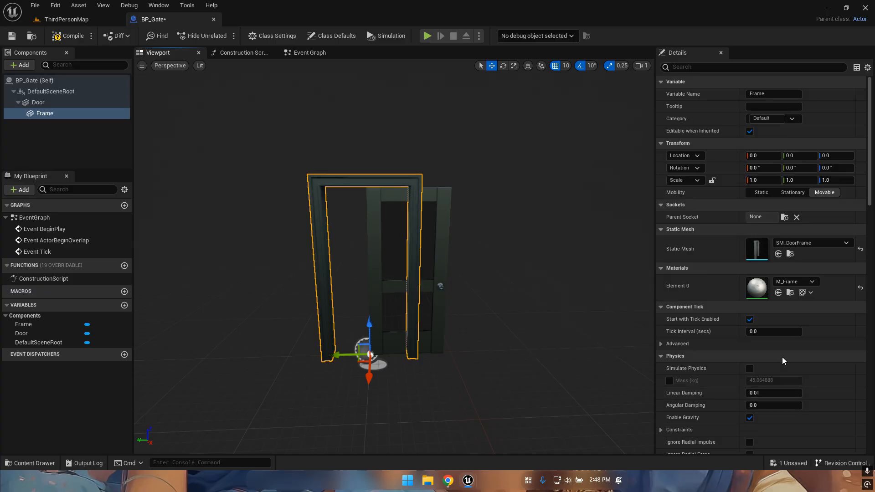
- Set the Frame component's Y location to -45 and move it out of Door so both sit directly under DefaultSceneRoot
click(809, 156)
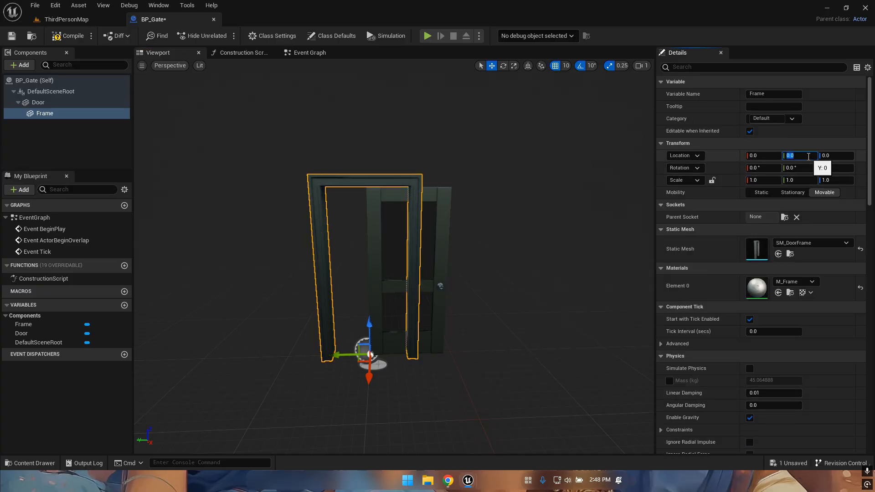
text(-45)
key(Return)
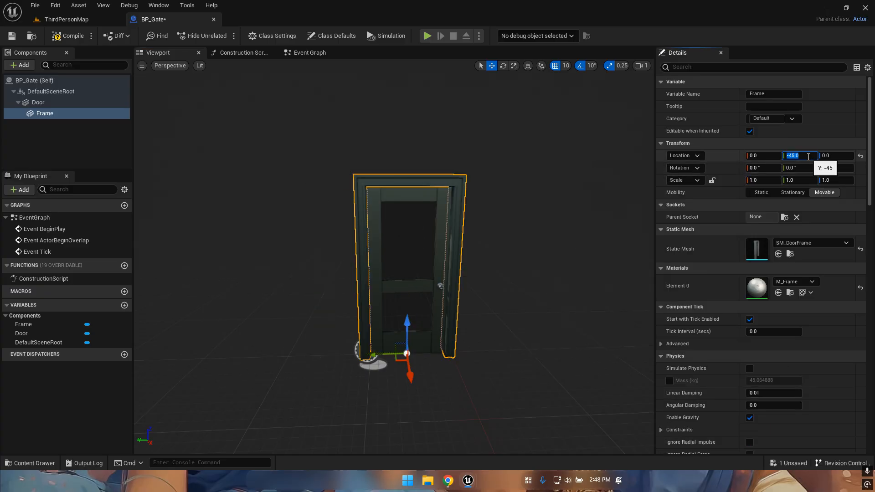
alt+drag(572, 250, 558, 237)
drag(41, 114, 38, 104)
- Add a Box Collision component under Frame and name it trigger
click(19, 65)
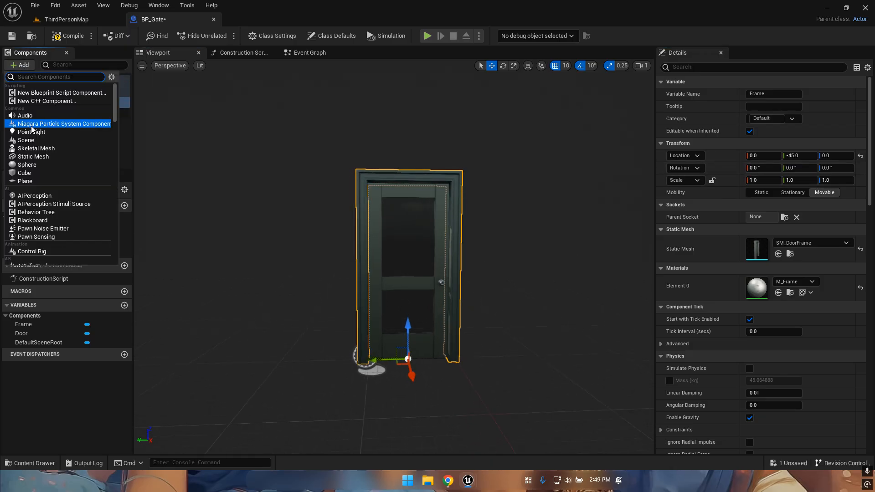
text(bo)
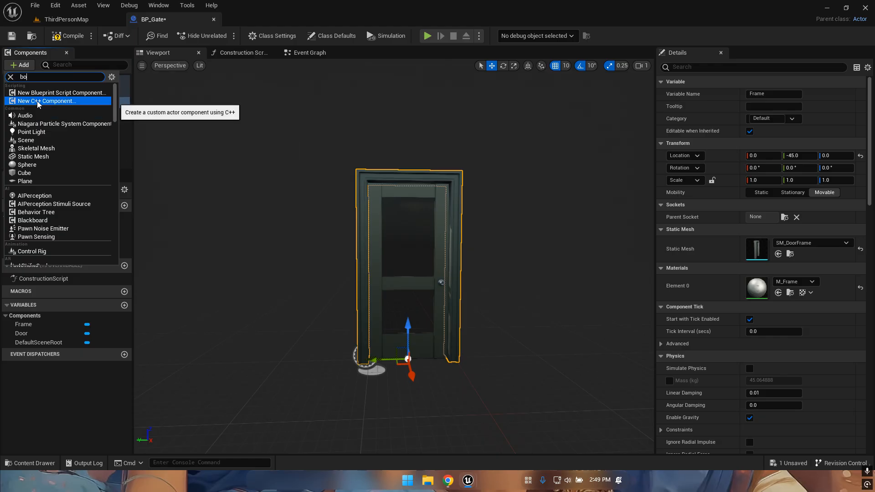
text(x coll)
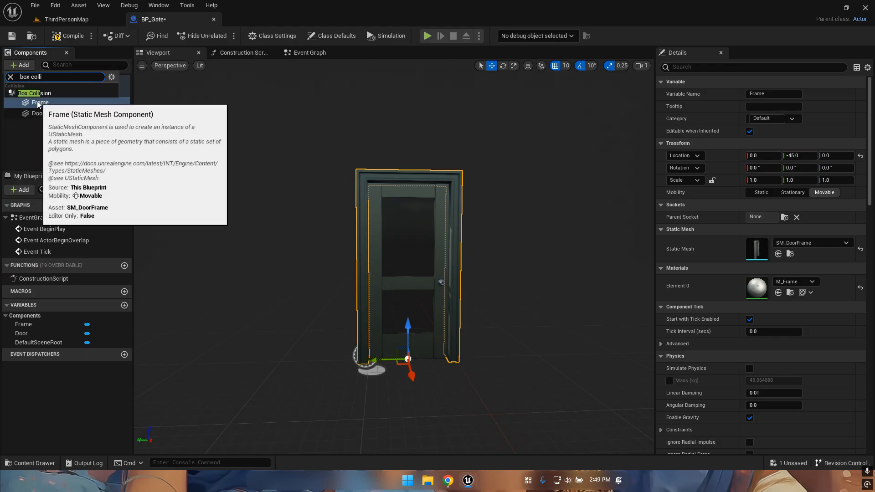
text(i)
click(46, 92)
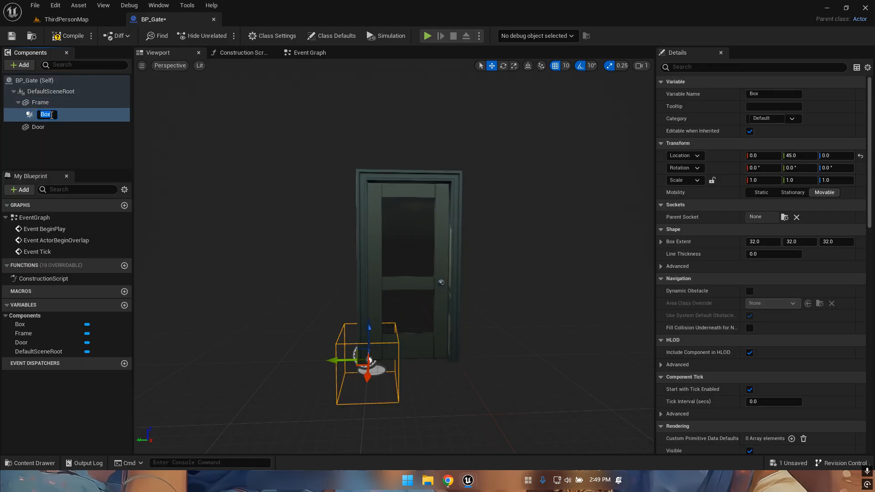
text(trigger)
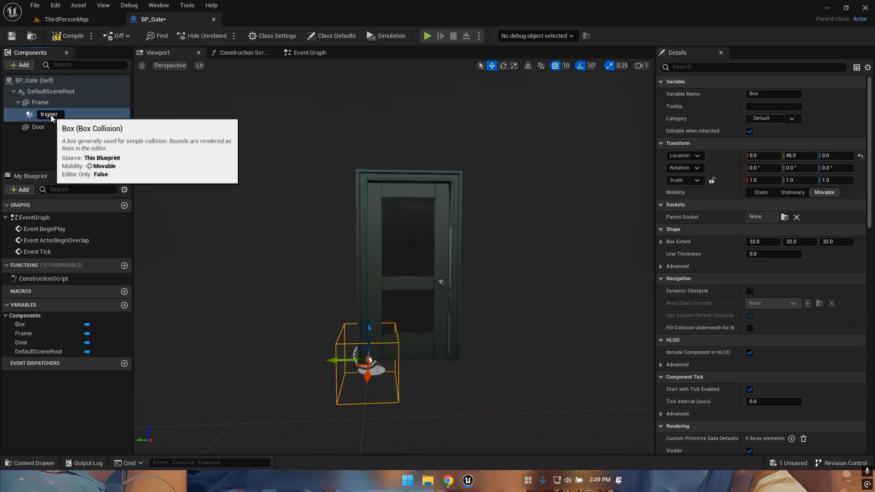
key(Return)
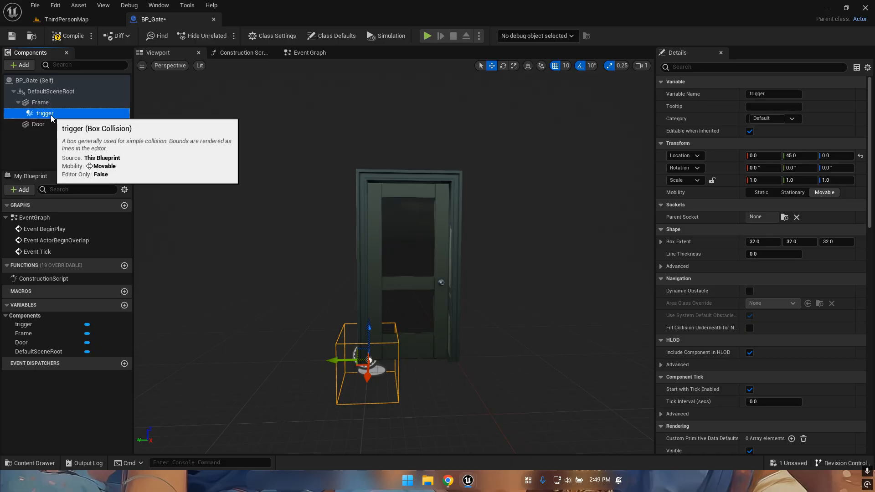
- Move trigger directly under DefaultSceneRoot and fit it to the doorway at location 0, -40, 100 with scale 1.0, 1.5, 3.0
drag(51, 117, 51, 93)
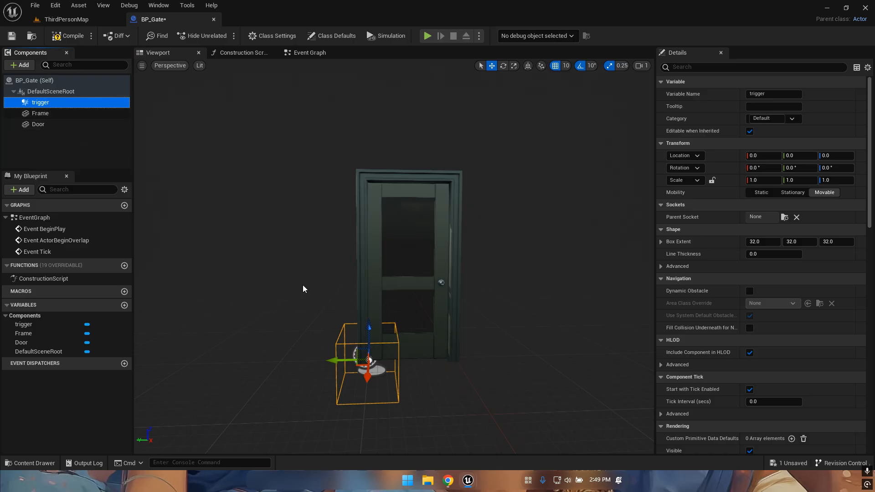
mouse_move(366, 360)
mouse_down()
mouse_move(404, 360)
mouse_move(370, 361)
mouse_up()
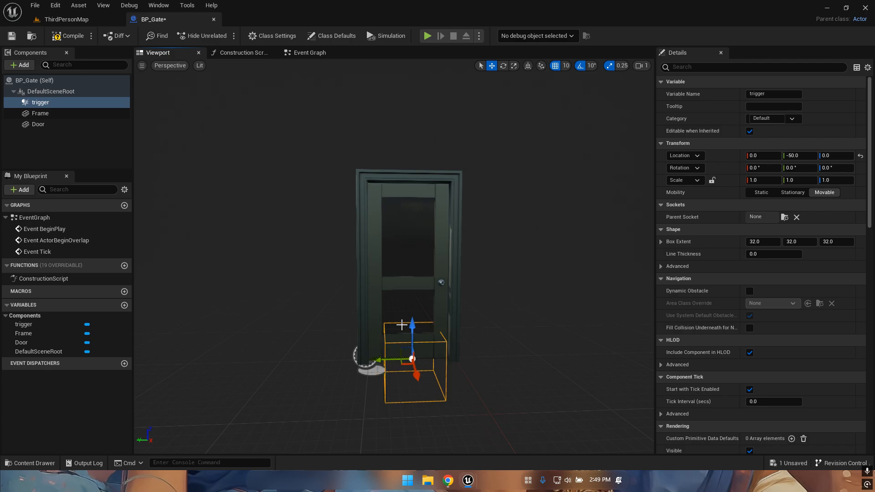
drag(411, 323, 407, 178)
key(r)
key(w)
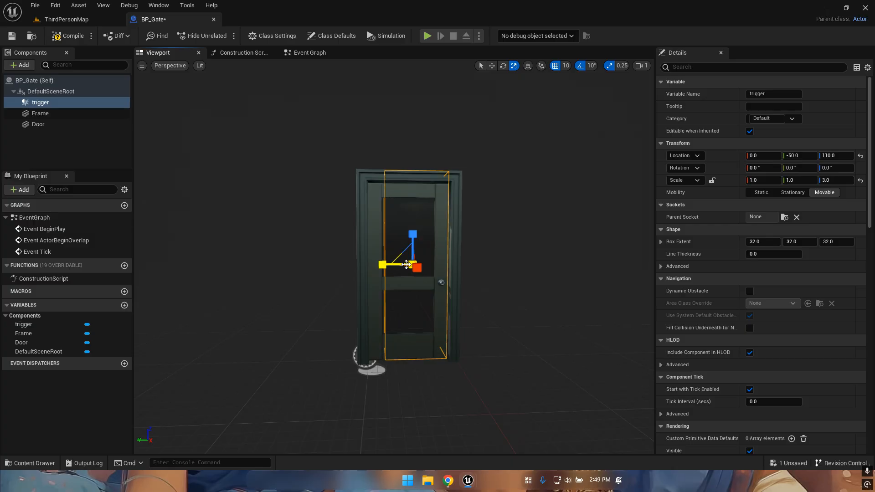
drag(414, 256, 372, 273)
key(r)
key(w)
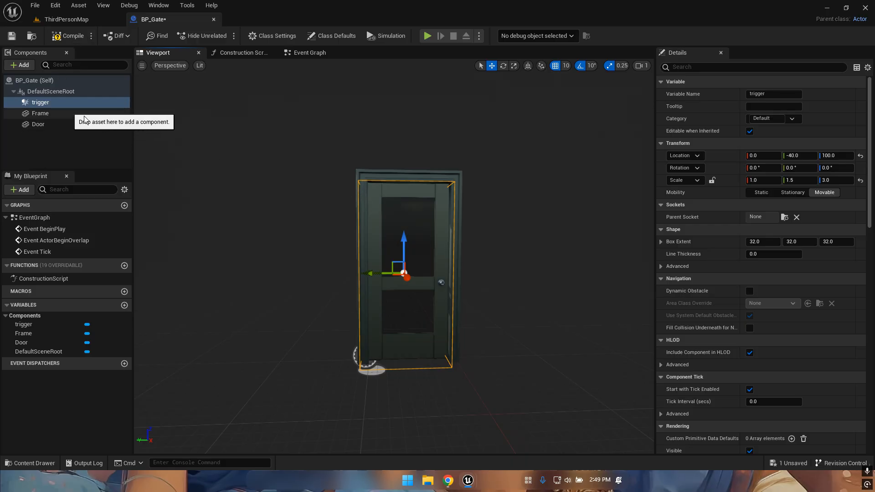
- Rotate the Door component about 100° around Z so that it swings open from its frame
click(398, 322)
key(e)
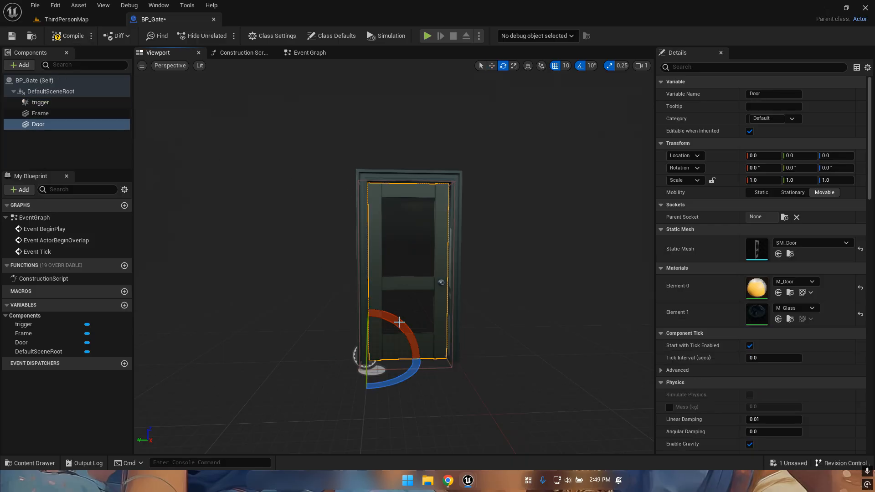
drag(403, 382, 319, 358)
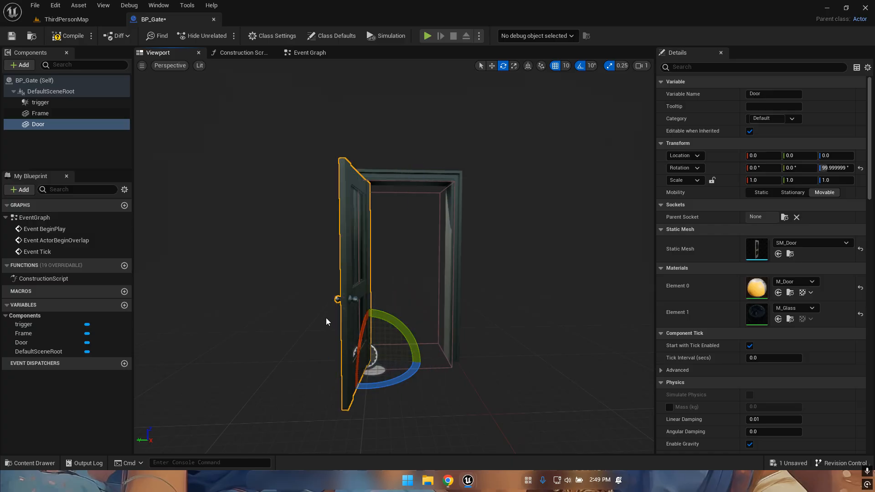
- Add an On Component Begin Overlap event for the trigger component
click(57, 102)
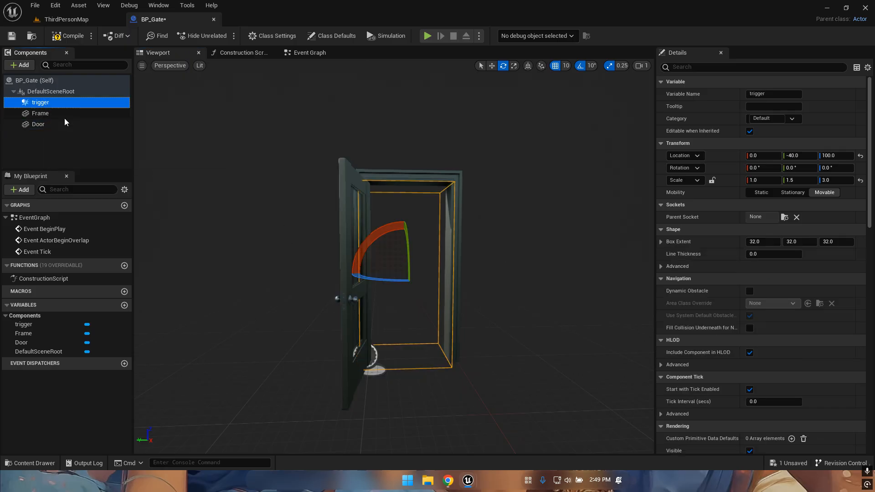
scroll(836, 323, down, 15)
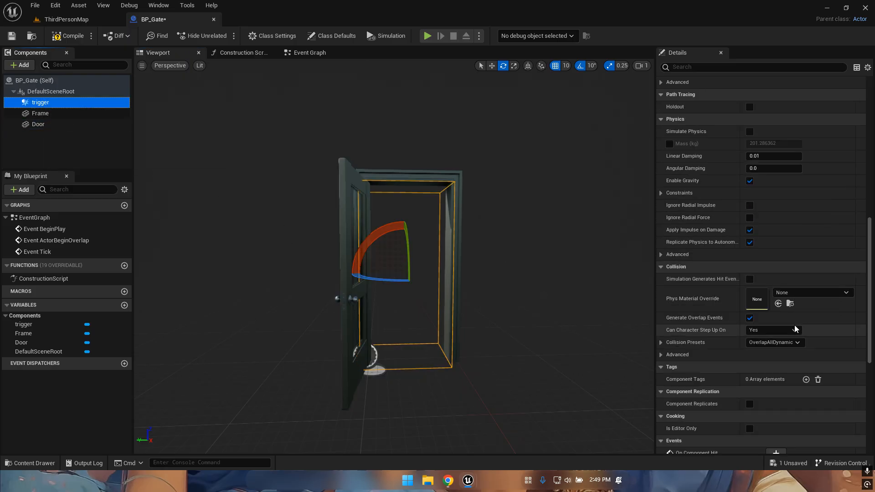
scroll(794, 324, down, 6)
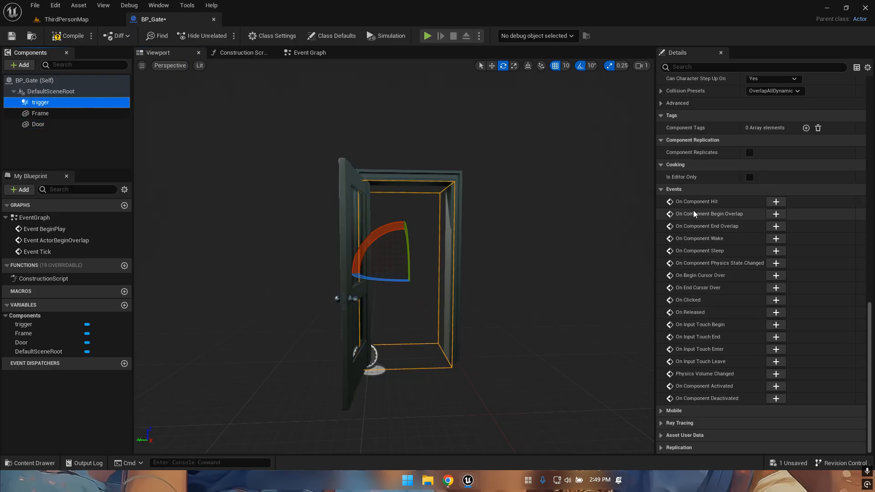
mouse_move(716, 218)
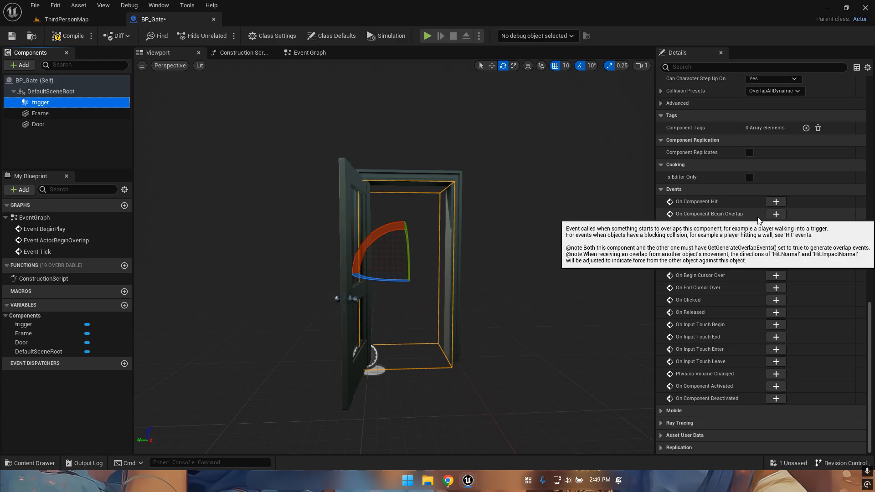
click(776, 214)
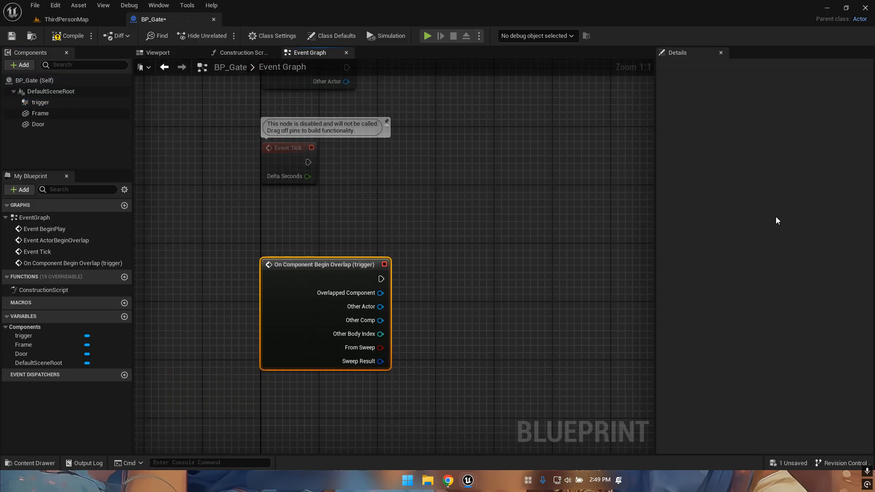
- Add a Cast To BP_ThirdPersonCharacter node from the overlap event's Other Actor output and line it up beside the event
drag(418, 207, 239, 179)
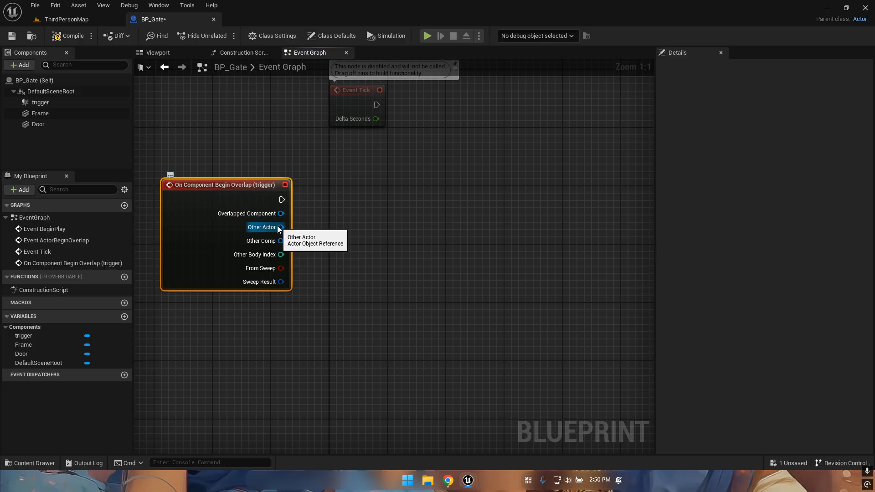
drag(281, 227, 337, 214)
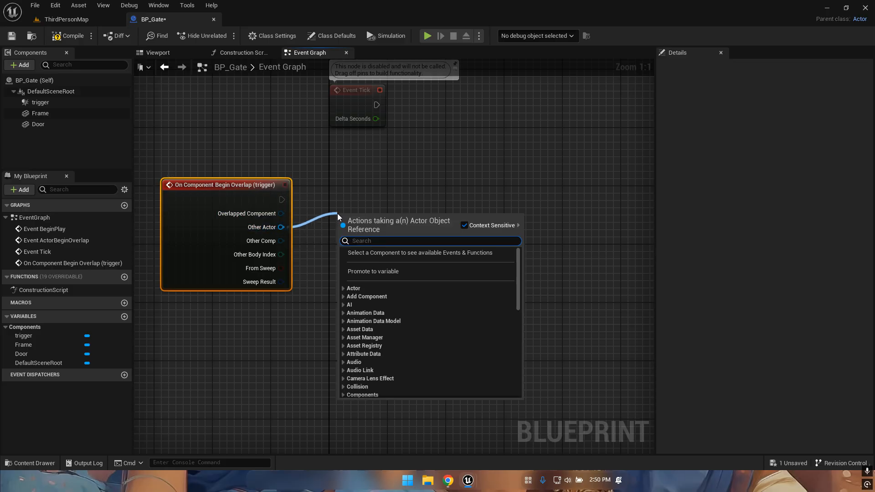
text(cast )
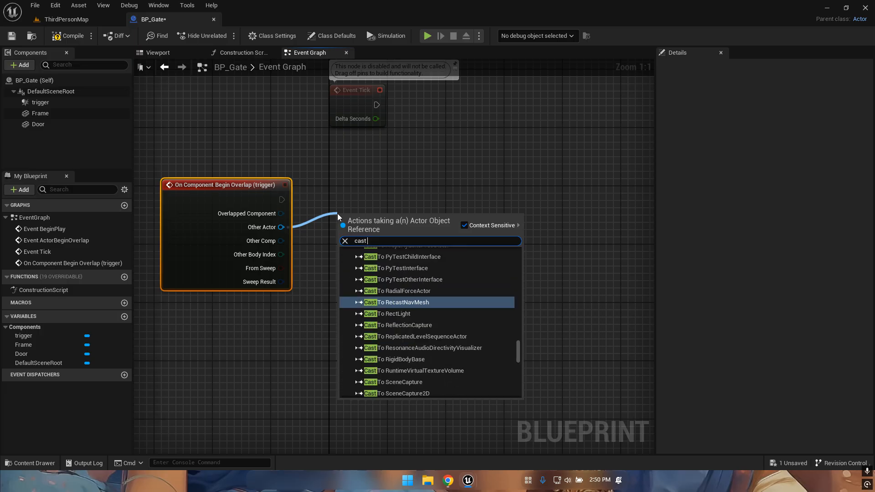
text(to thi)
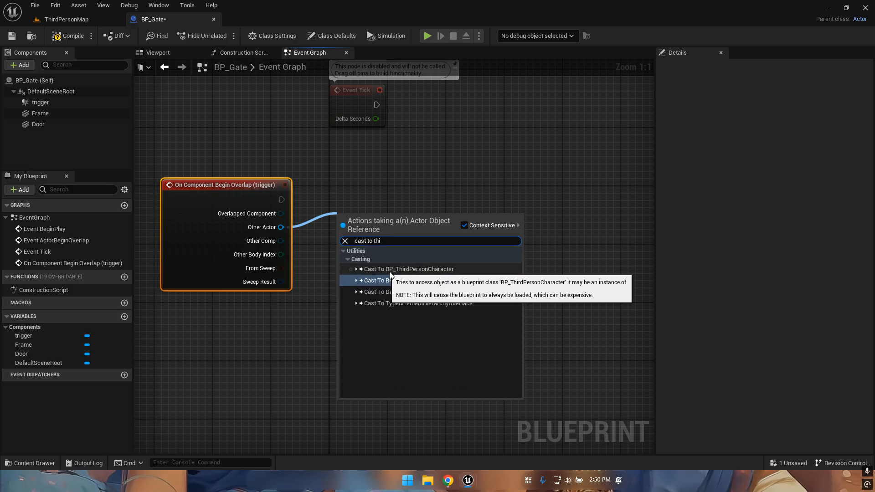
click(452, 270)
drag(397, 214, 366, 190)
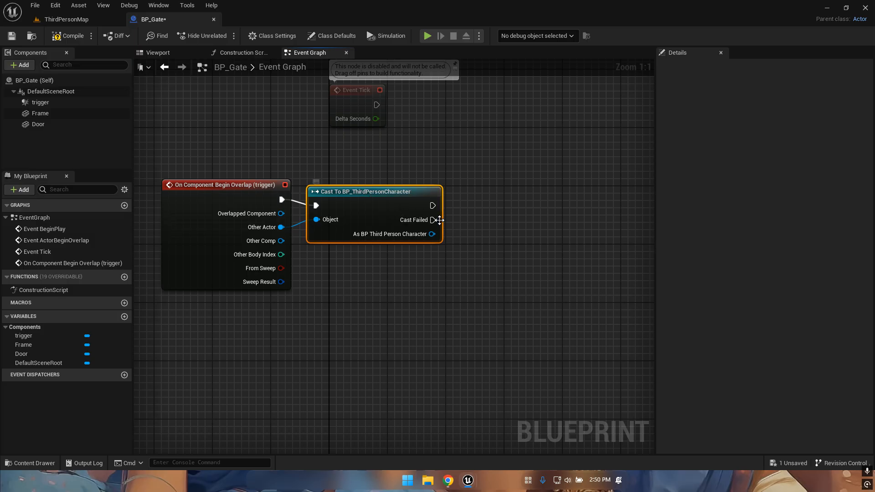
- Add an Open Level (by Name) node after the successful cast, align it with the cast node and clear its Level Name
drag(432, 205, 468, 206)
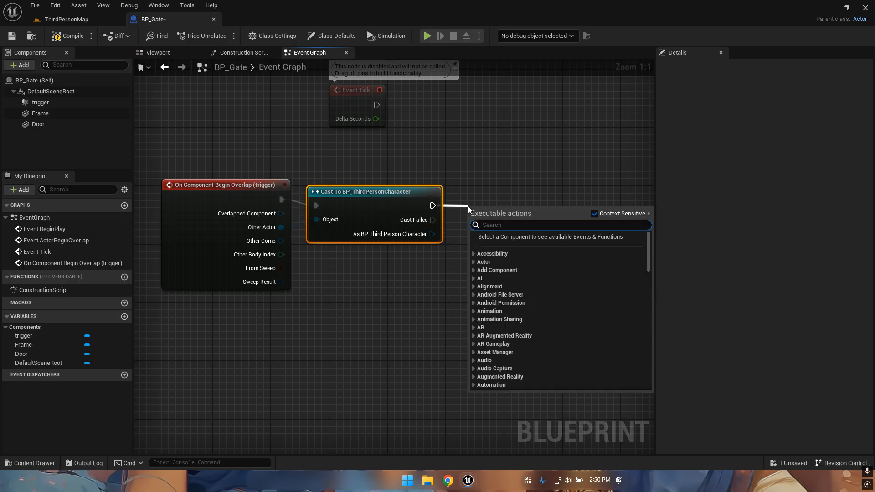
text(by level n)
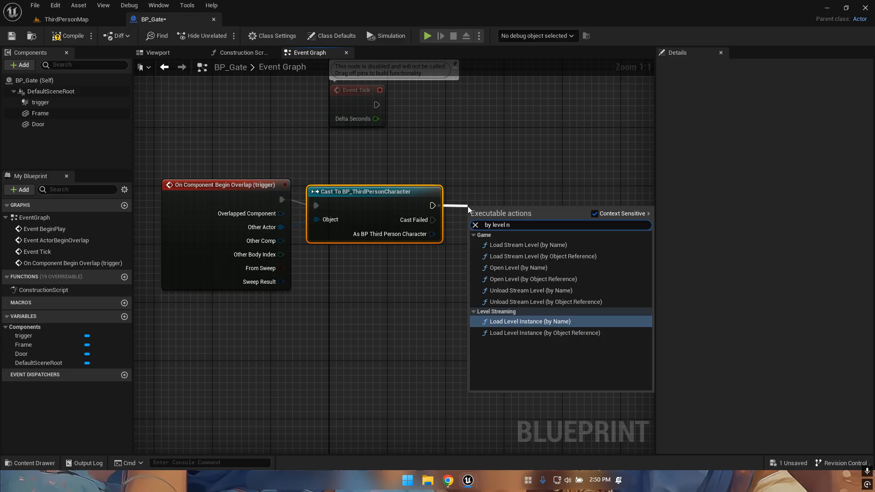
click(513, 268)
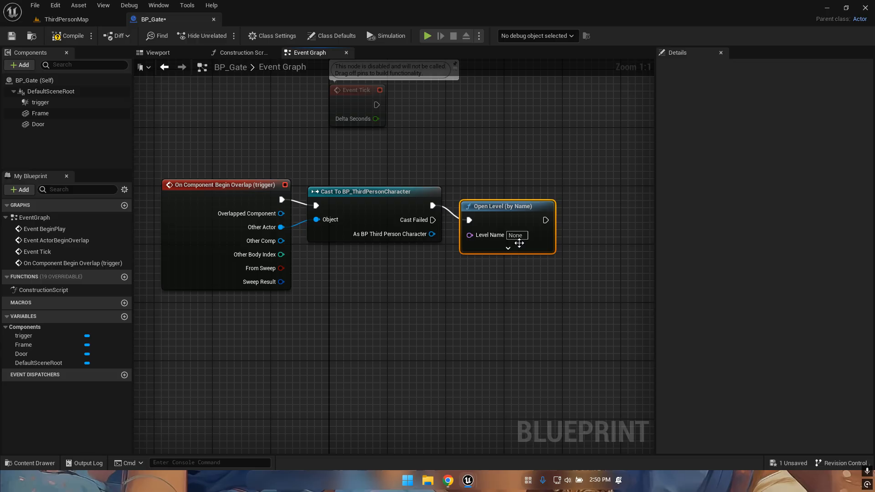
drag(506, 208, 503, 193)
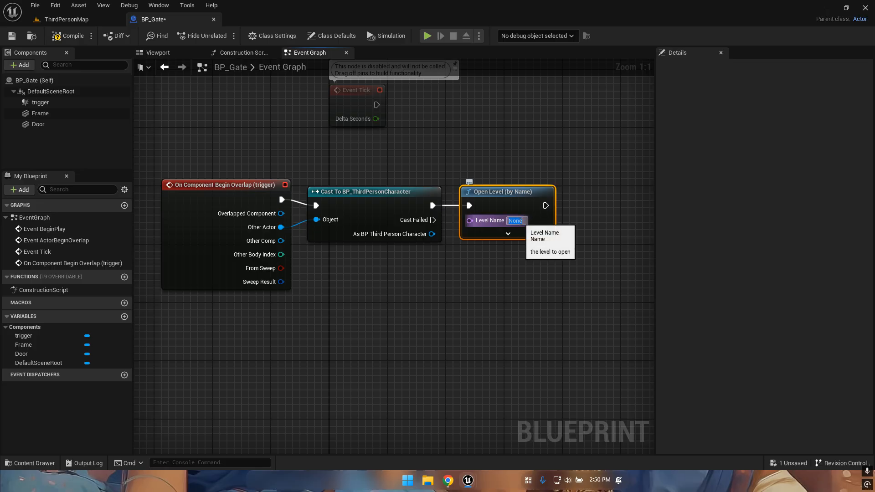
key(BackSpace)
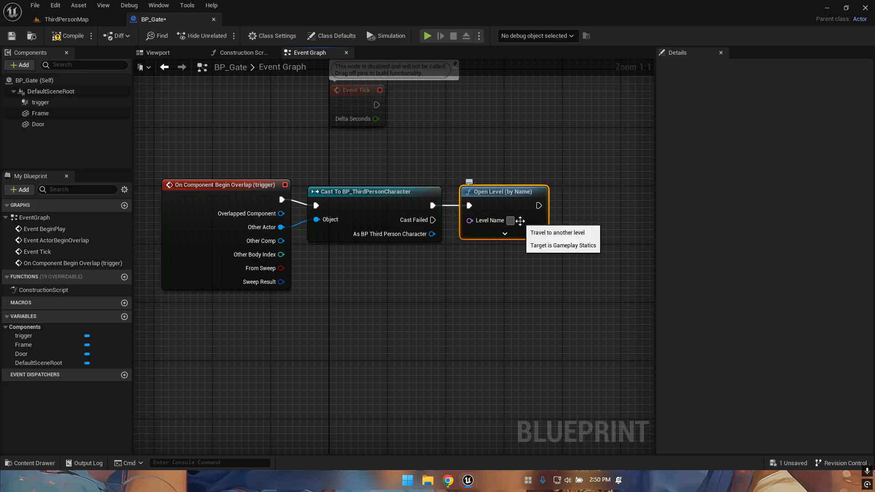
- Return to the level editor and create a new level from the Open World template
click(83, 17)
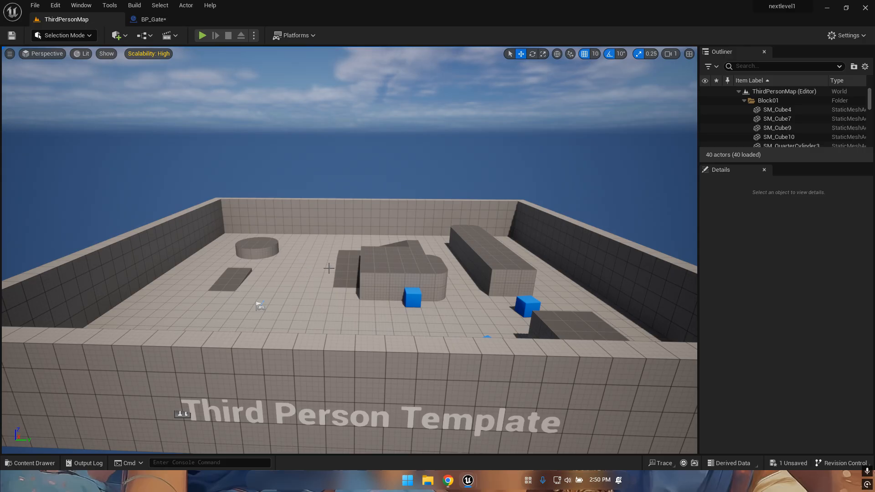
key(ctrl+space)
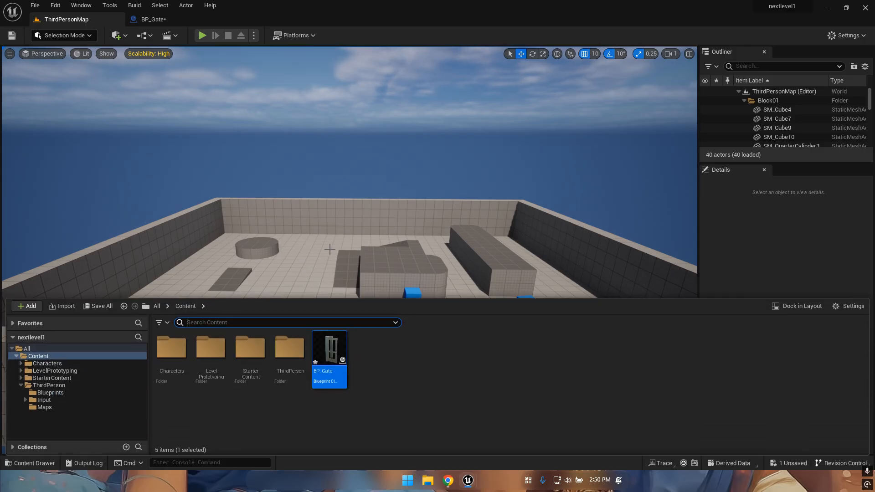
click(321, 199)
click(30, 7)
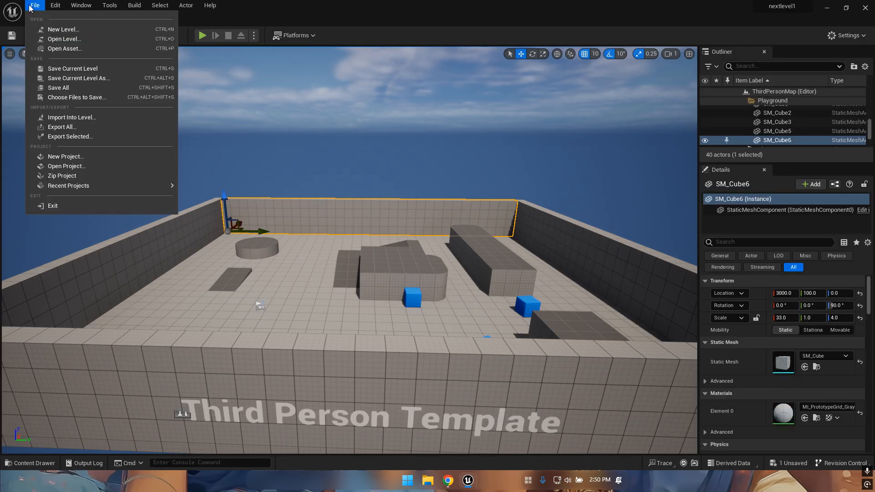
click(57, 29)
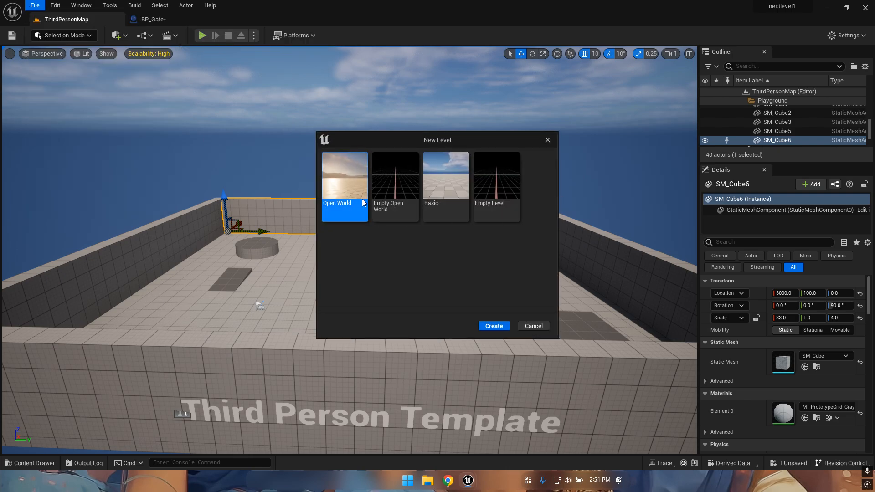
click(494, 326)
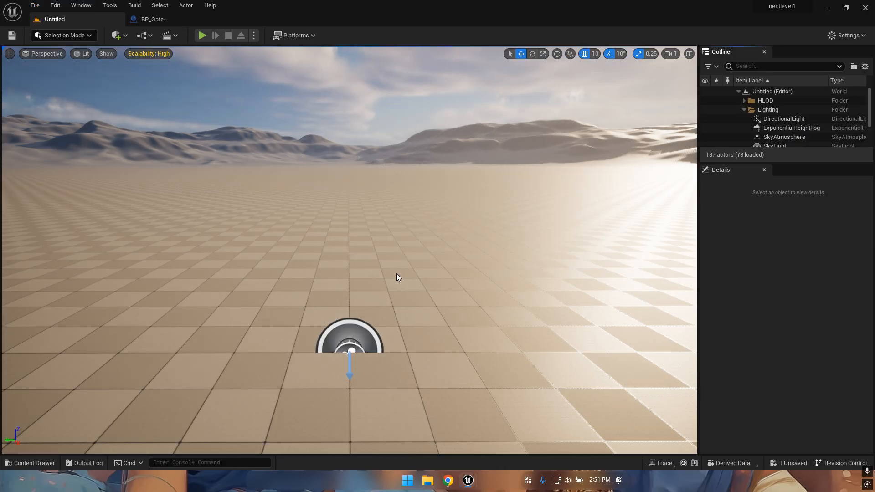
- Place a Player Start actor in the new level and raise it above the ground to location 440, 0, 240
scroll(397, 277, down, 5)
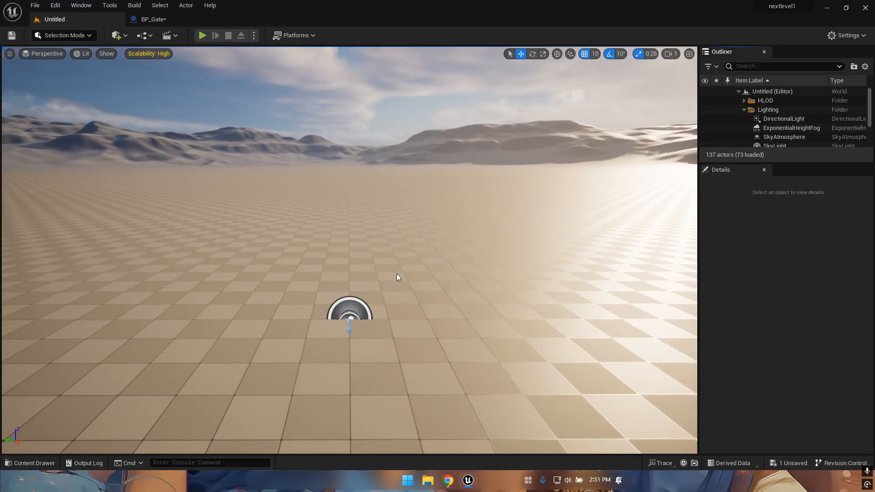
scroll(397, 277, down, 5)
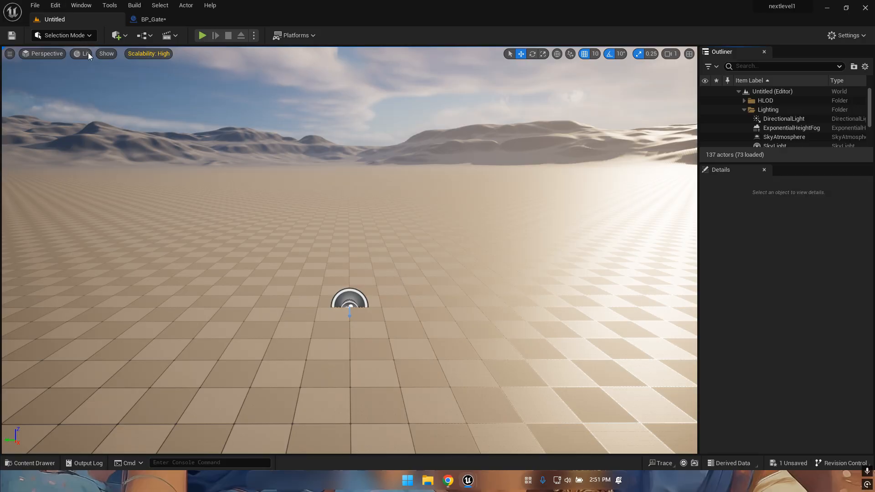
click(126, 38)
mouse_move(139, 184)
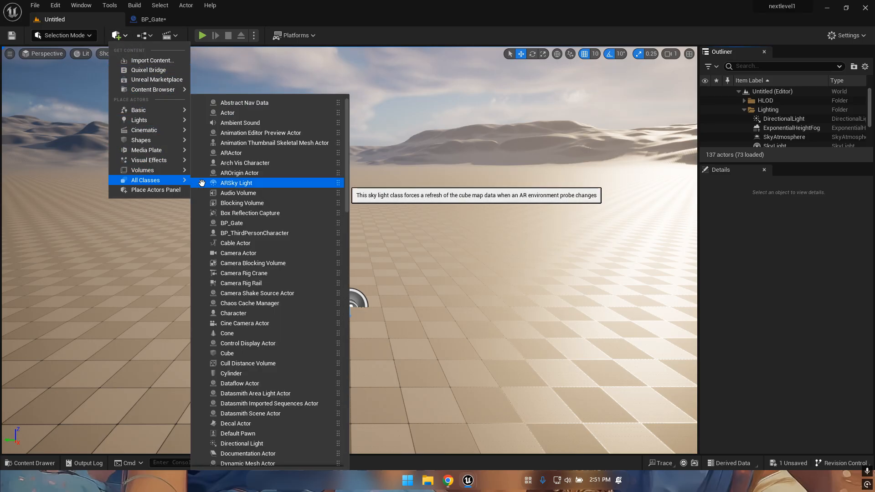
scroll(226, 237, down, 6)
scroll(226, 237, down, 7)
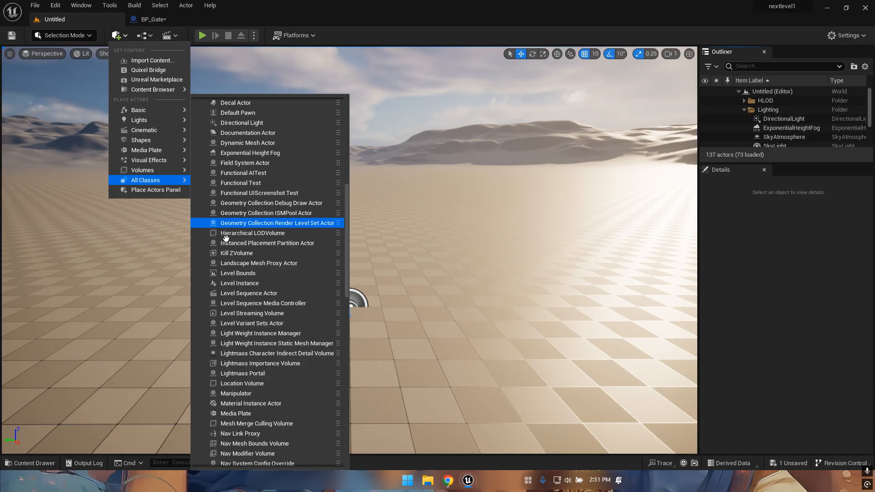
scroll(226, 237, down, 5)
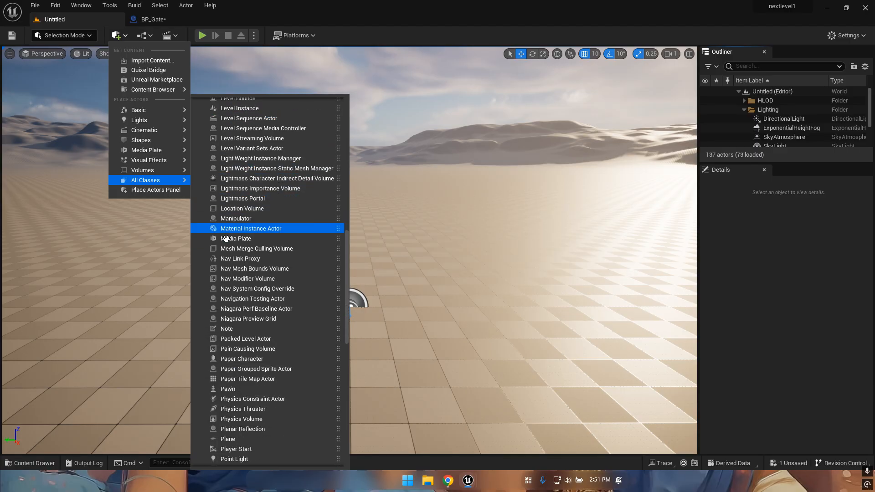
scroll(227, 277, down, 11)
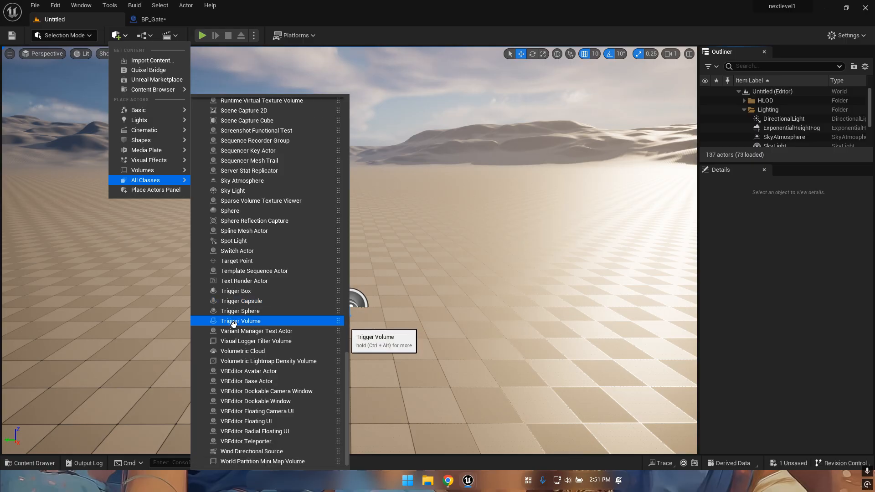
scroll(233, 319, up, 2)
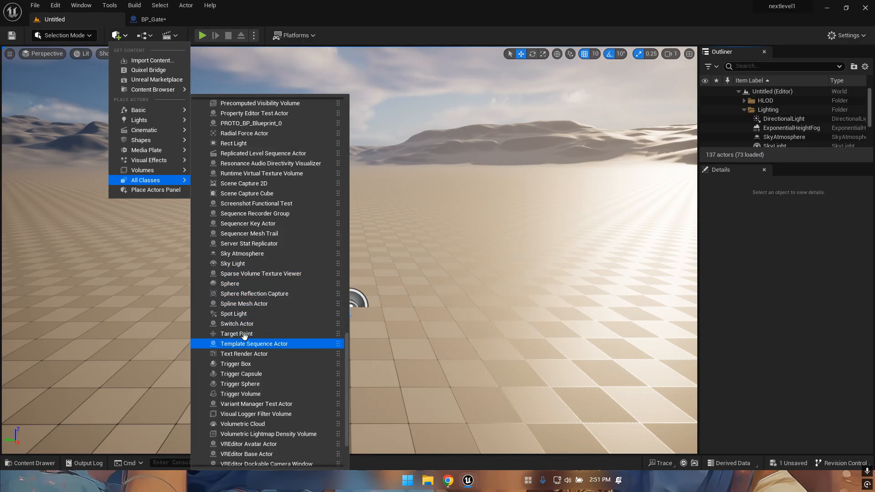
scroll(249, 255, up, 4)
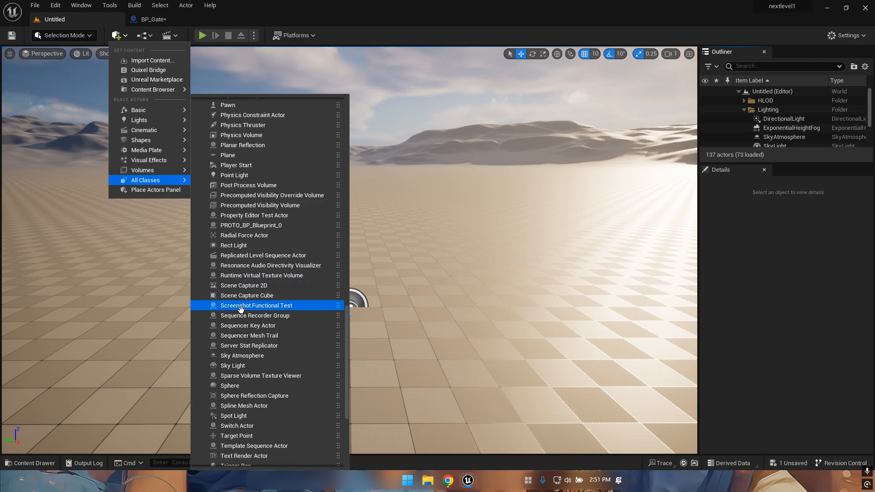
click(246, 165)
drag(326, 249, 319, 283)
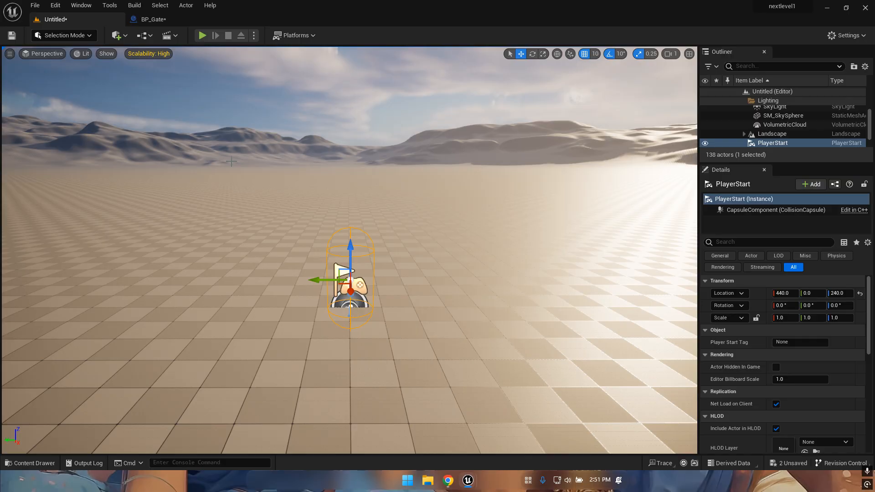
- Save the new level as level2go in the Content/ThirdPerson/Maps folder
key(ctrl+s)
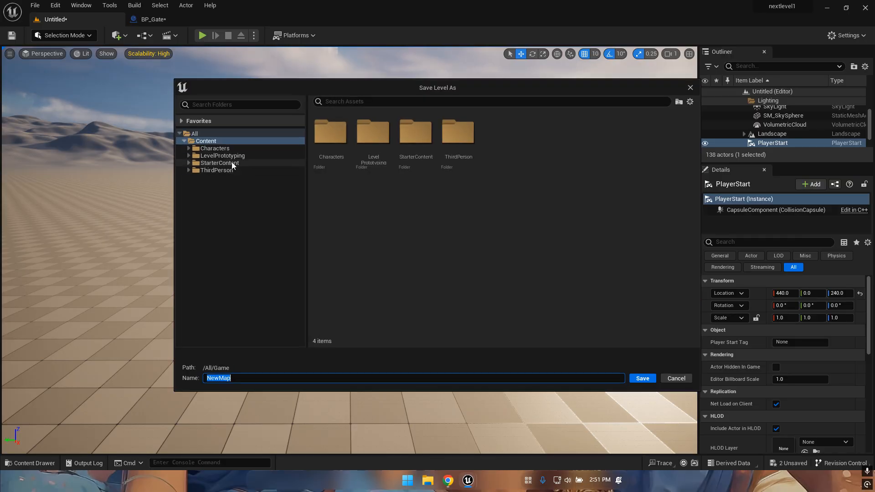
click(184, 141)
click(185, 141)
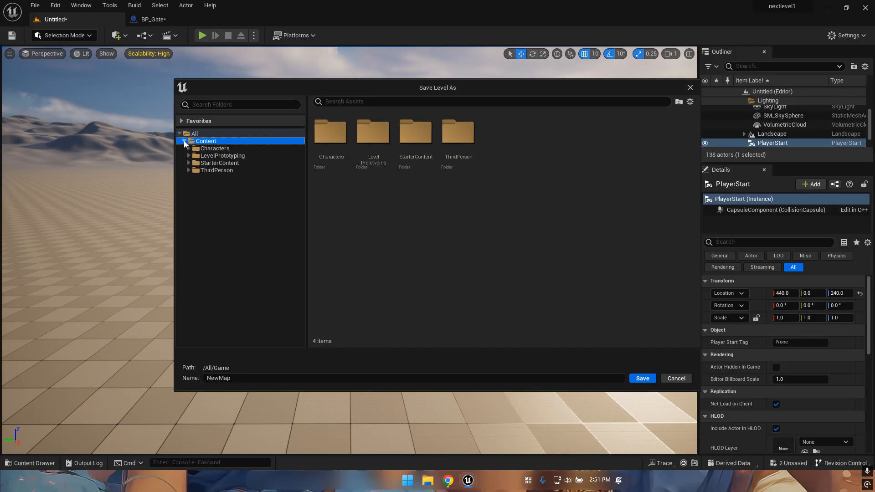
click(218, 163)
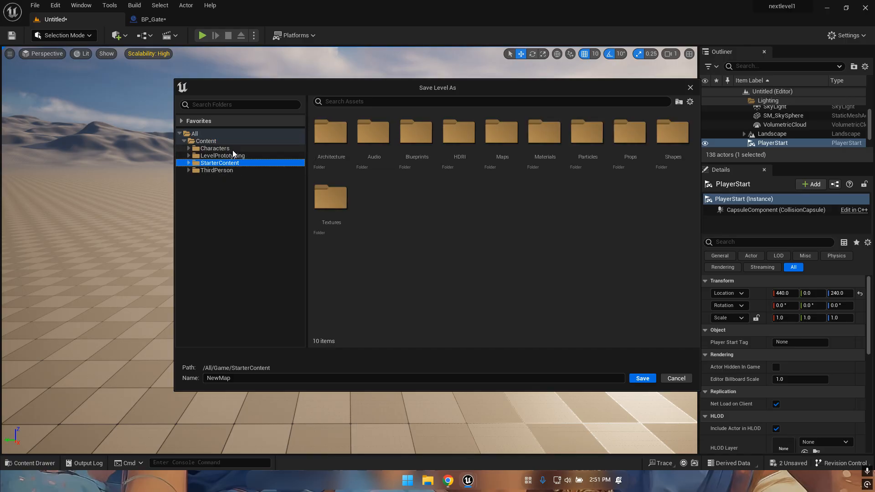
click(233, 149)
click(230, 170)
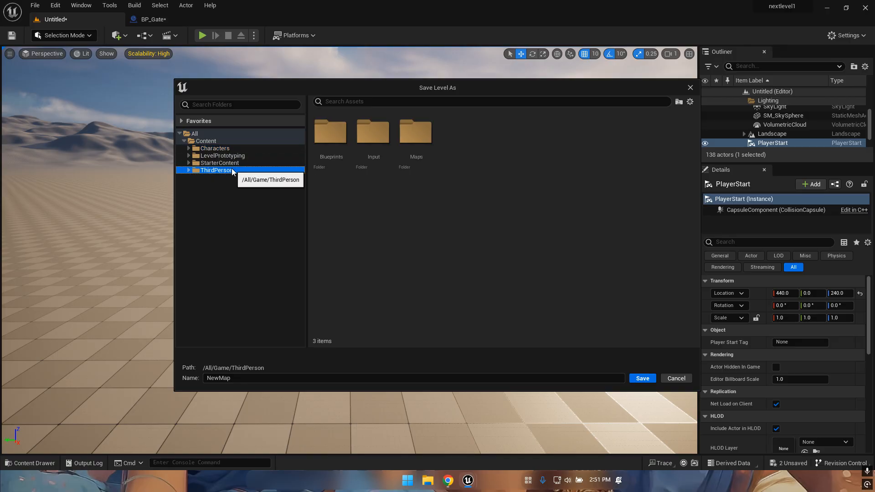
double_click(425, 137)
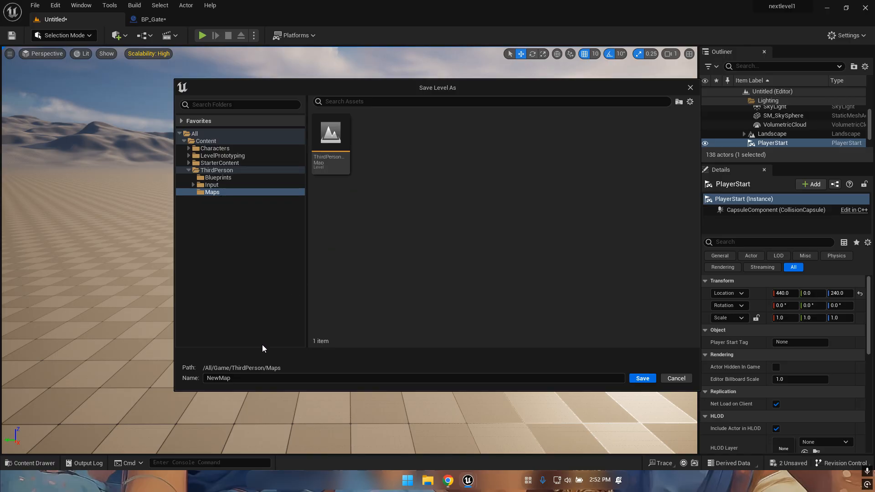
click(260, 378)
text(ne)
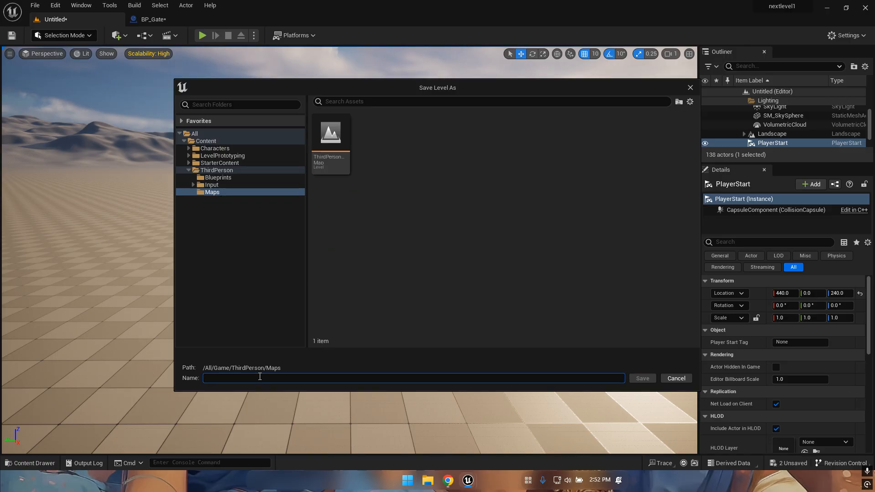
key(BackSpace)
key(BackSpace)
text(l)
click(649, 378)
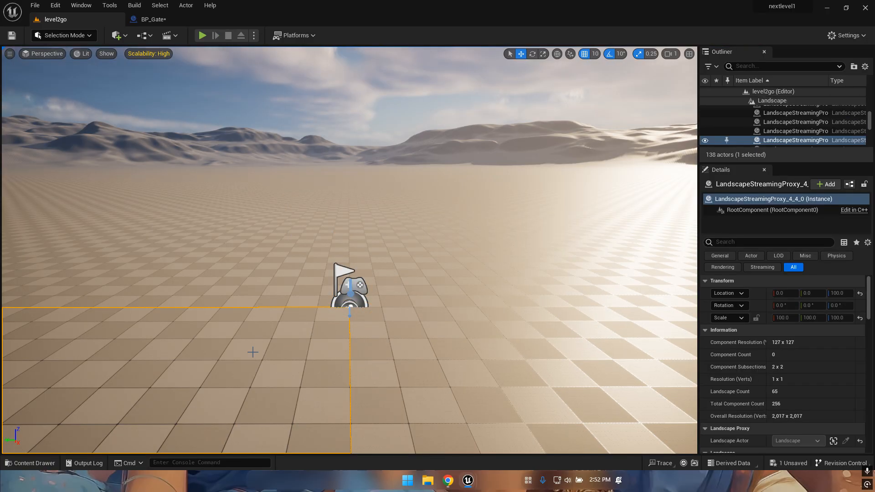
- Open ThirdPersonMap from the ThirdPerson/Maps folder, saving the pending BP_Gate changes
key(ctrl+space)
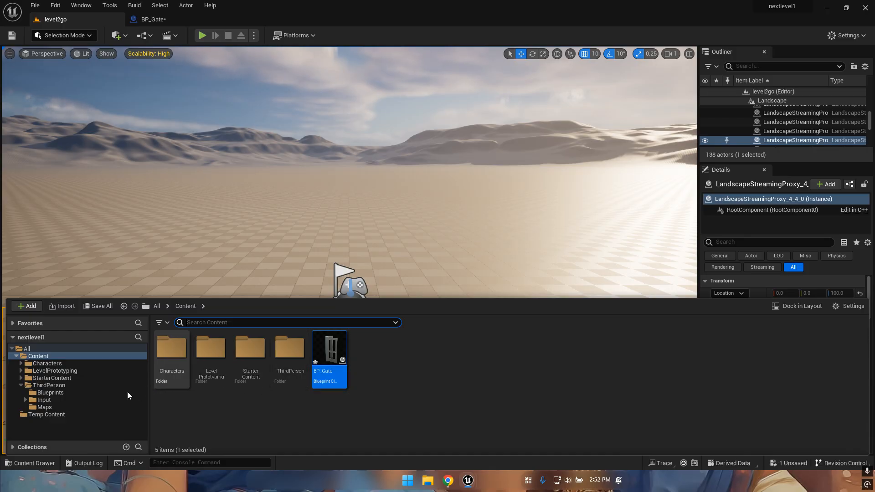
click(64, 410)
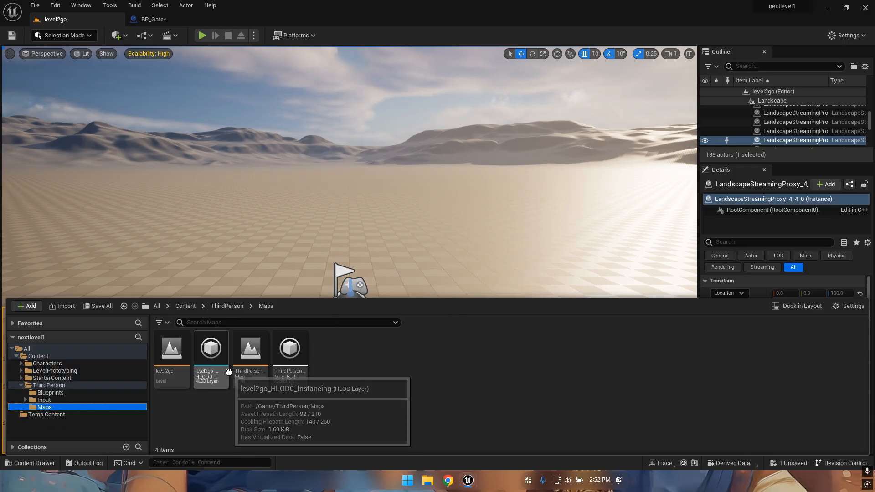
double_click(262, 372)
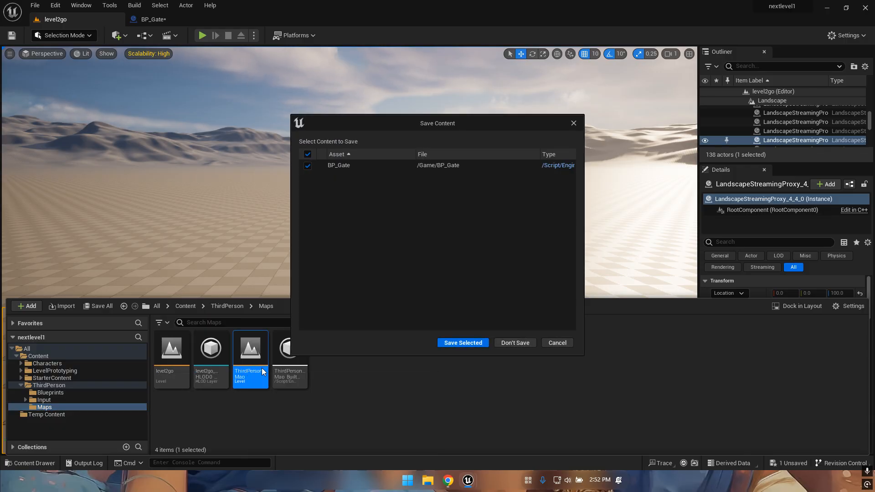
click(474, 344)
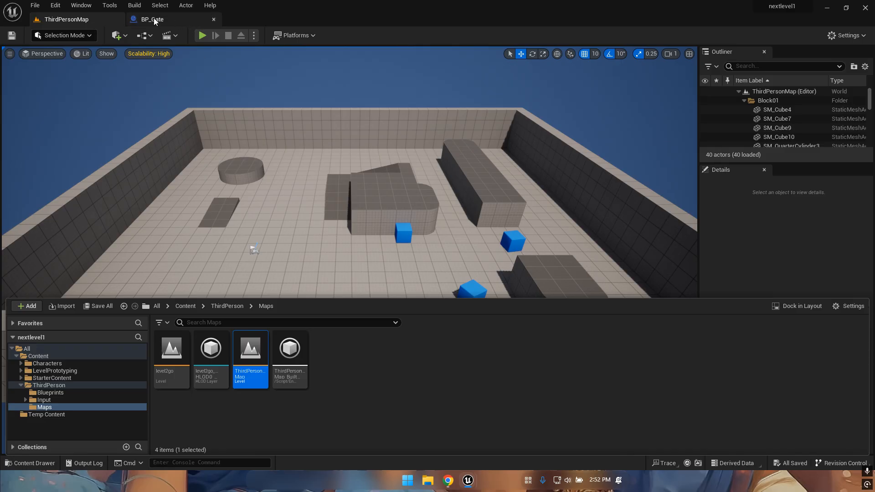
- In the BP_Gate event graph, set the Open Level (by Name) node's Level Name to level2go
click(153, 19)
key(ctrl+space)
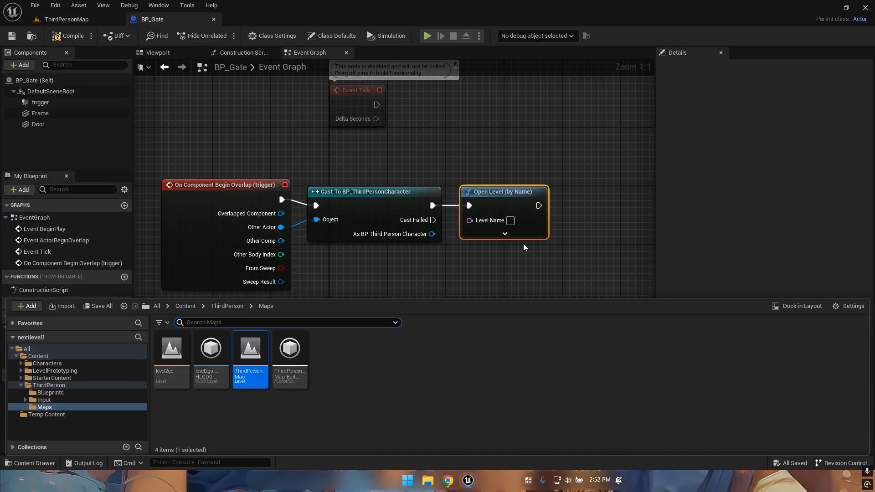
click(510, 221)
text(level2go)
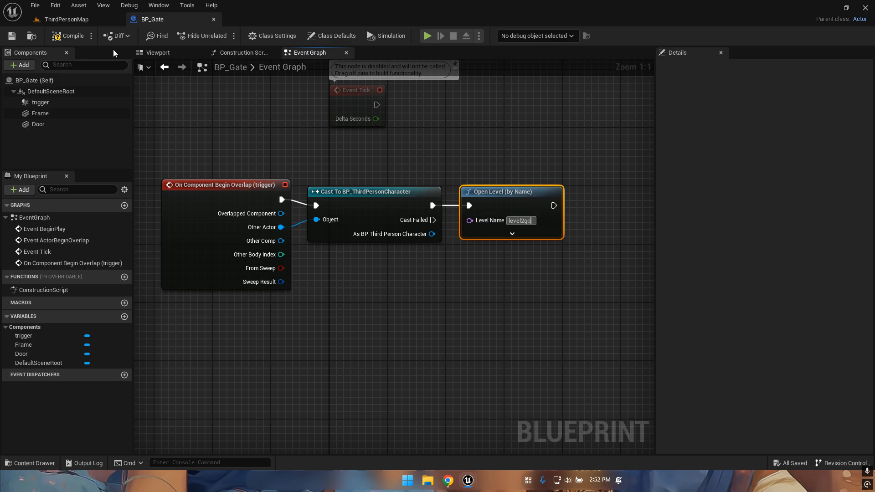
- Place BP_Gate in ThirdPersonMap in front of the Player Start at location 1410, 1000, 0, rotated about 180° around Z
click(65, 20)
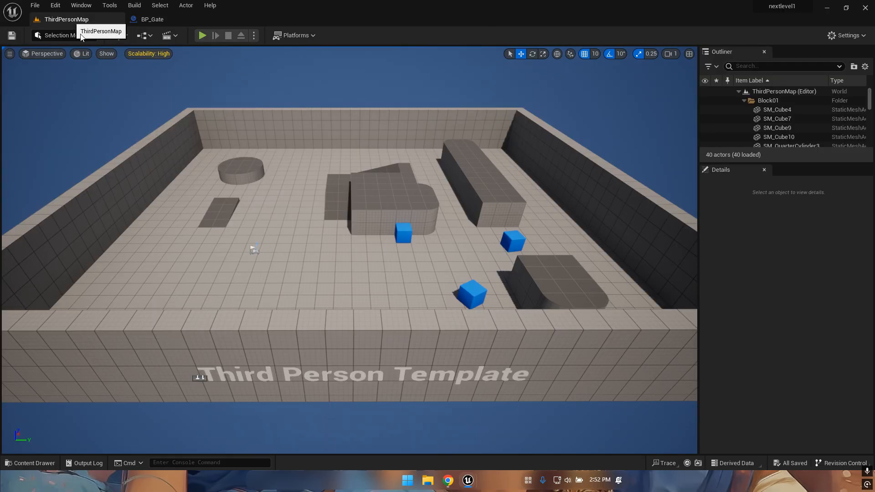
key(ctrl+space)
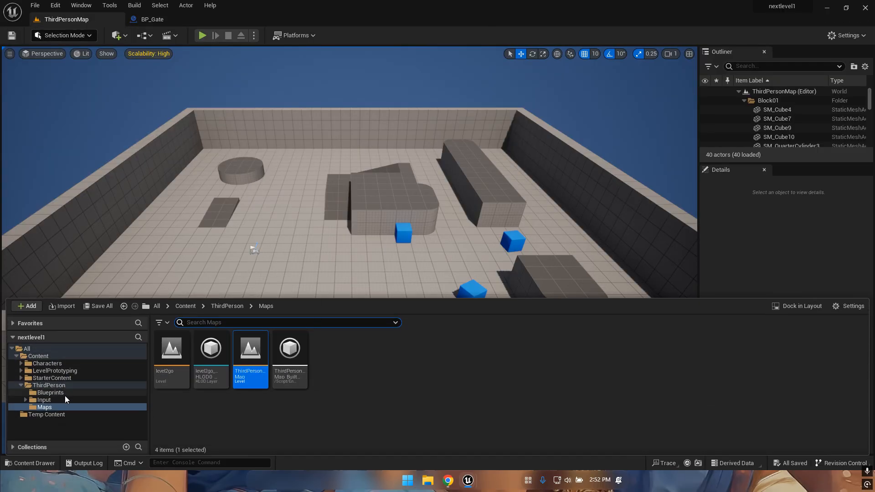
click(52, 355)
drag(328, 361, 264, 209)
key(e)
key(w)
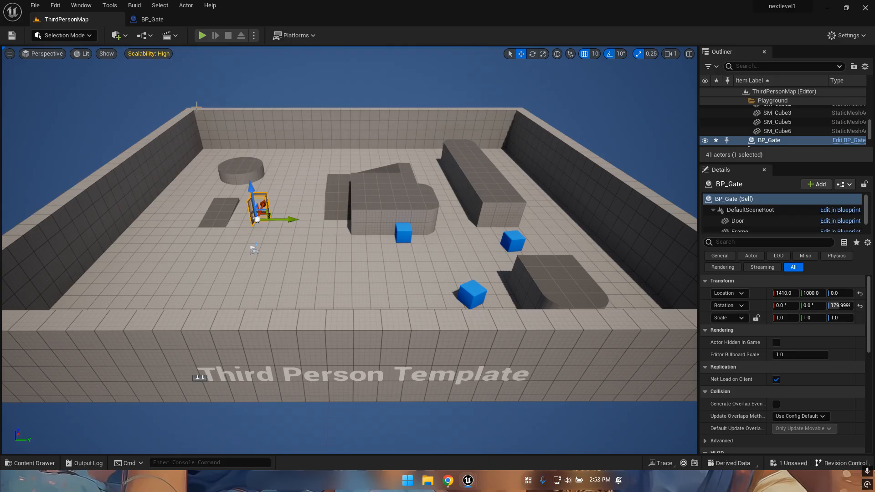
- Play ThirdPersonMap in the editor, walk the character through the gate, look around the level it opens and stop playing
click(199, 37)
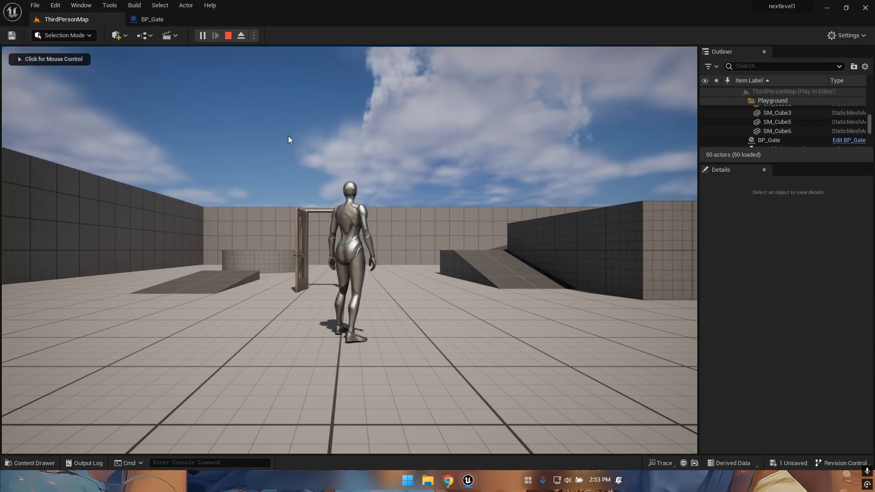
click(318, 217)
key(w)
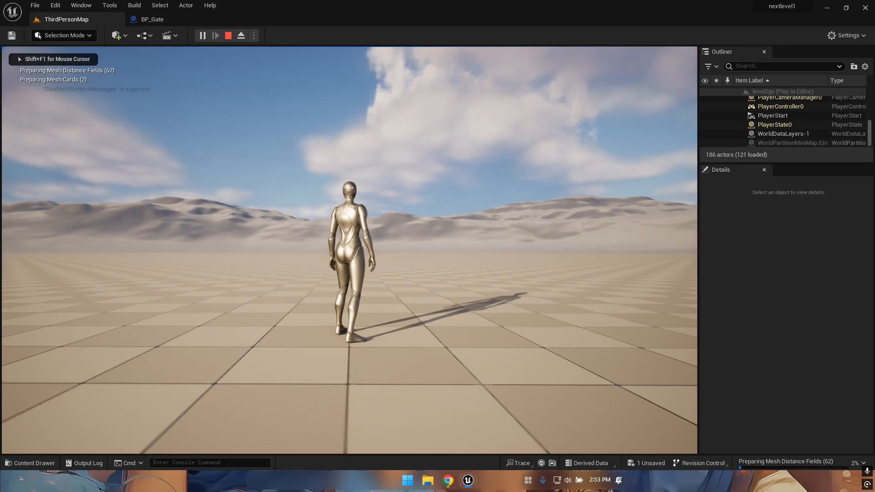
key(shift+F1)
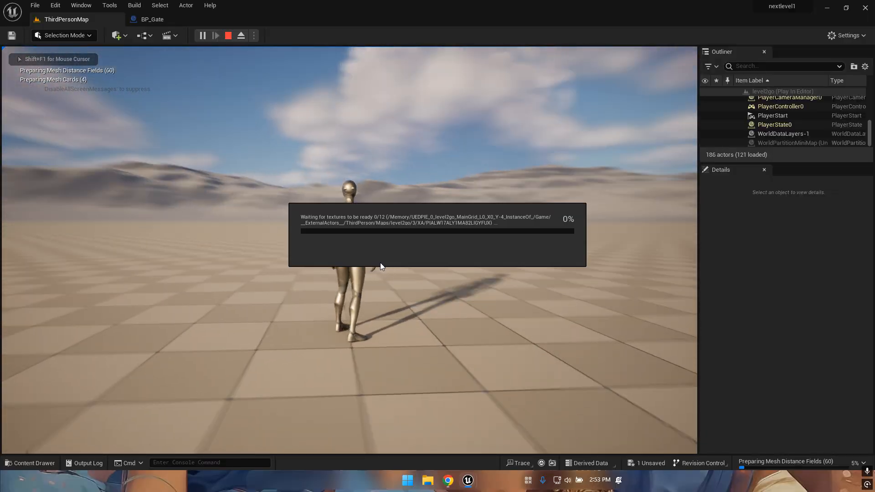
key(shift+F1)
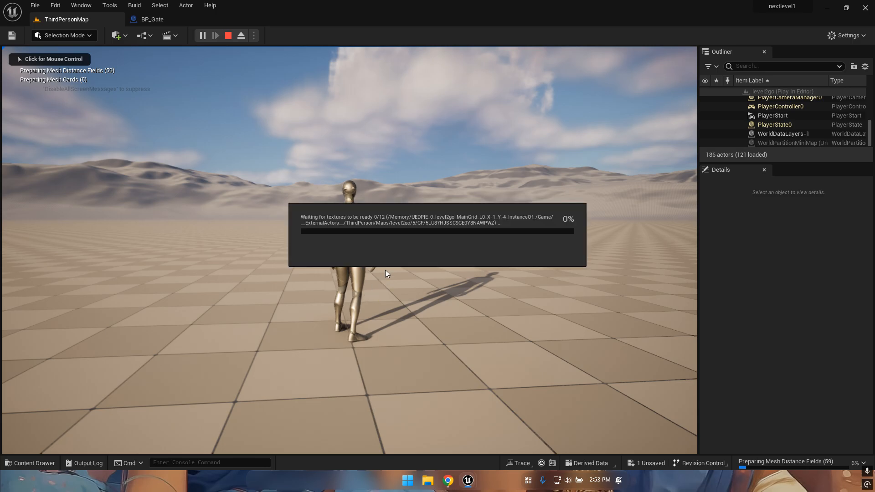
click(436, 287)
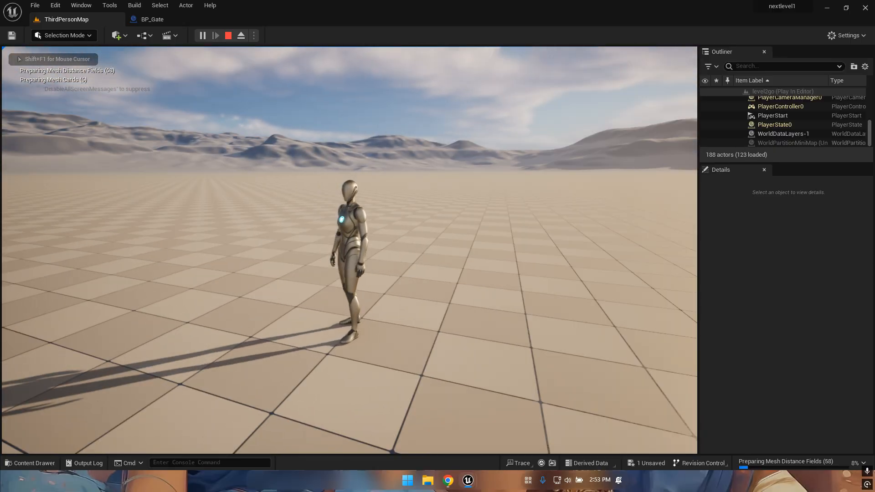
key(w)
key(shift+F1)
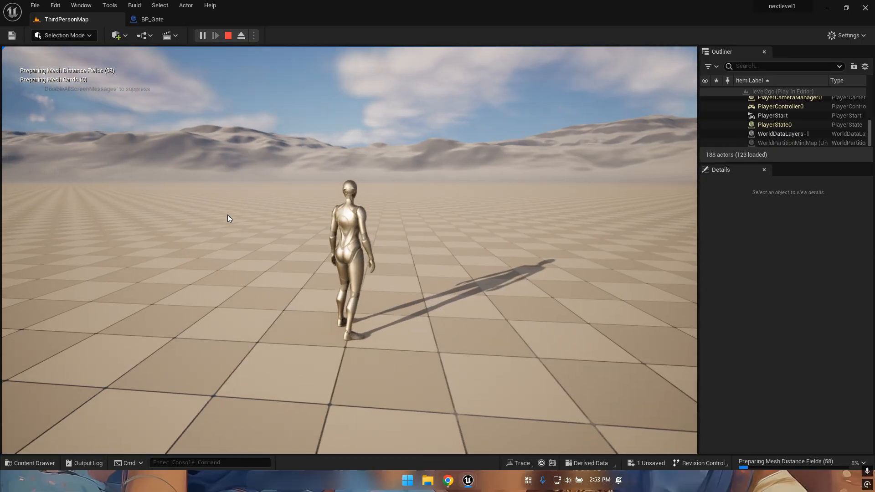
key(Escape)
- Play-test the gate again from ThirdPersonMap, walk through it, move the character around in level2go and end the session
scroll(315, 225, down, 5)
right_drag(315, 225, 287, 251)
key(s)
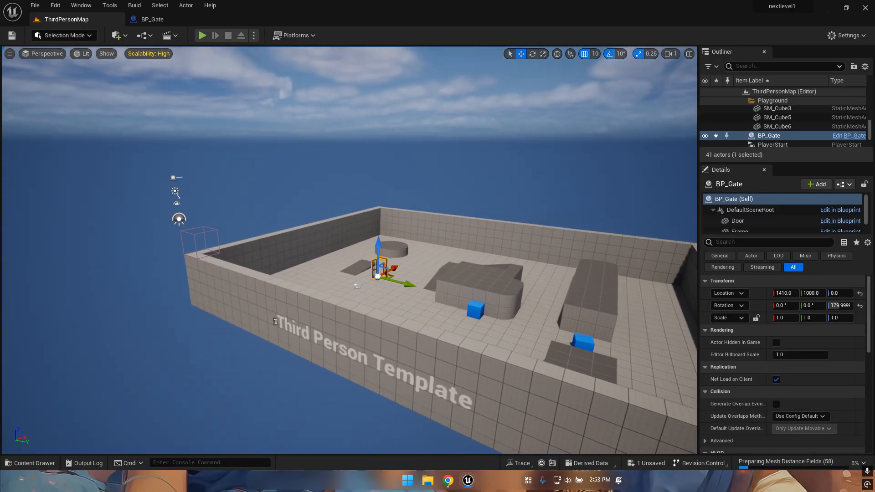
click(202, 36)
key(w)
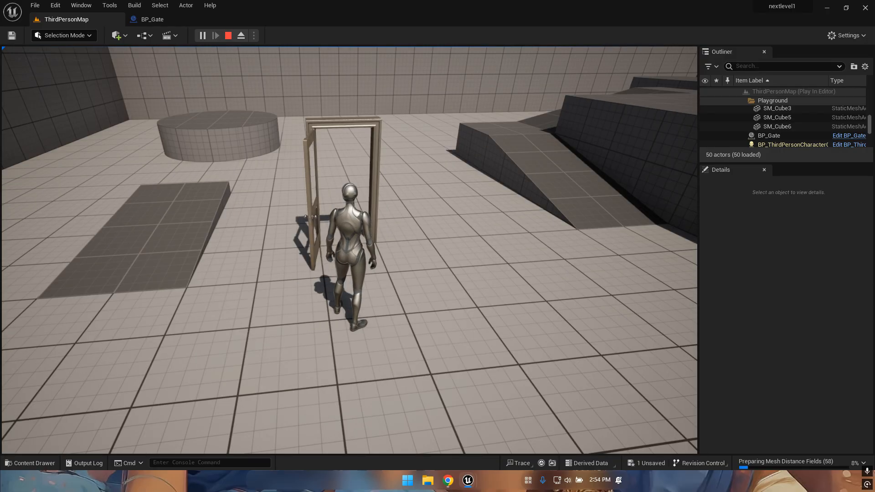
key(w)
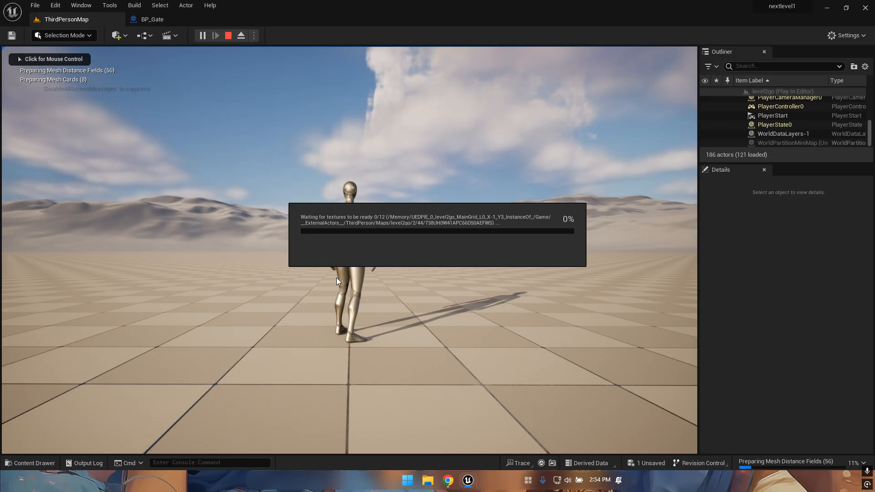
click(292, 300)
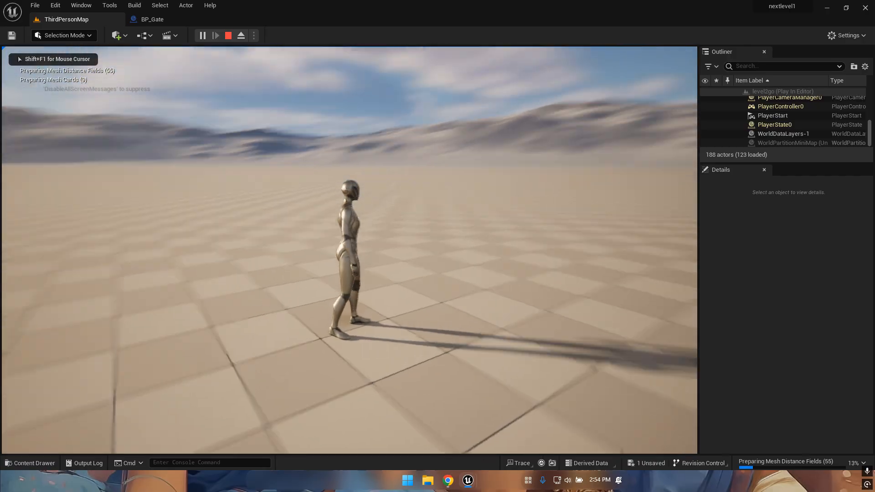
key(d)
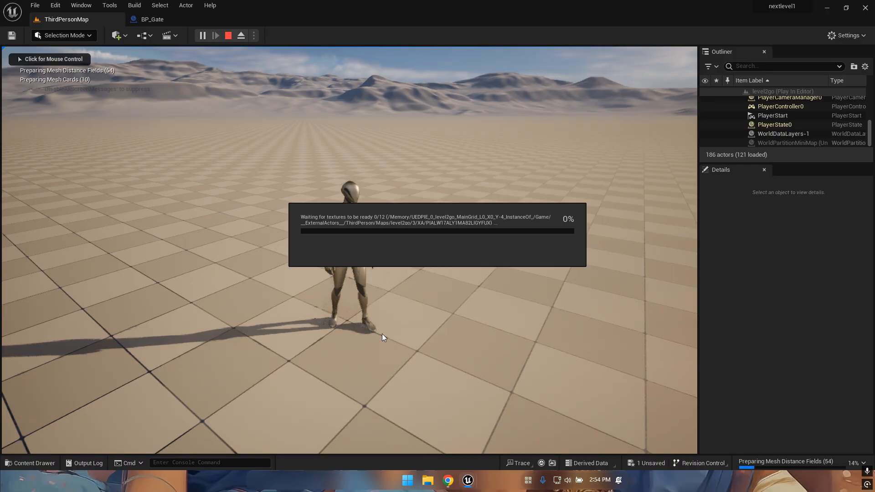
click(406, 318)
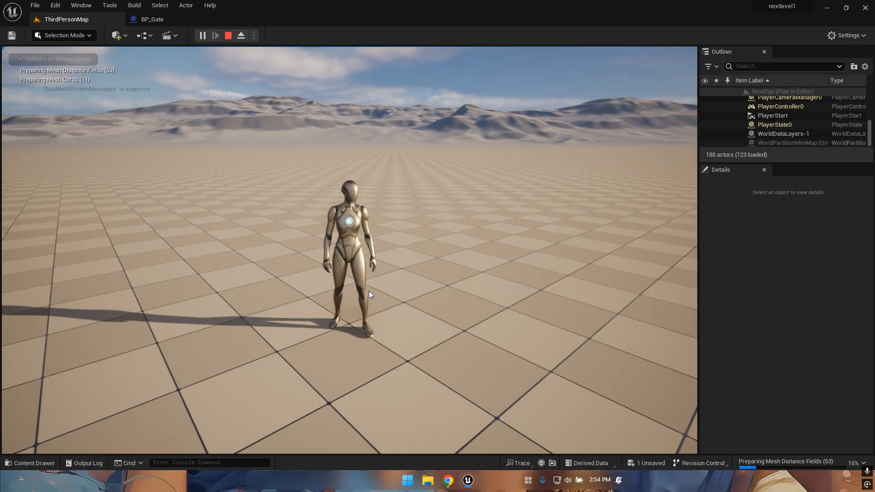
key(Escape)
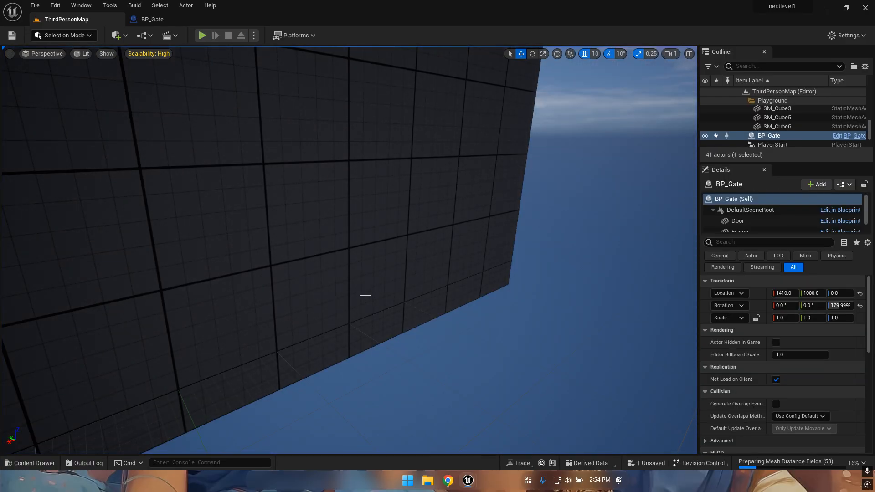